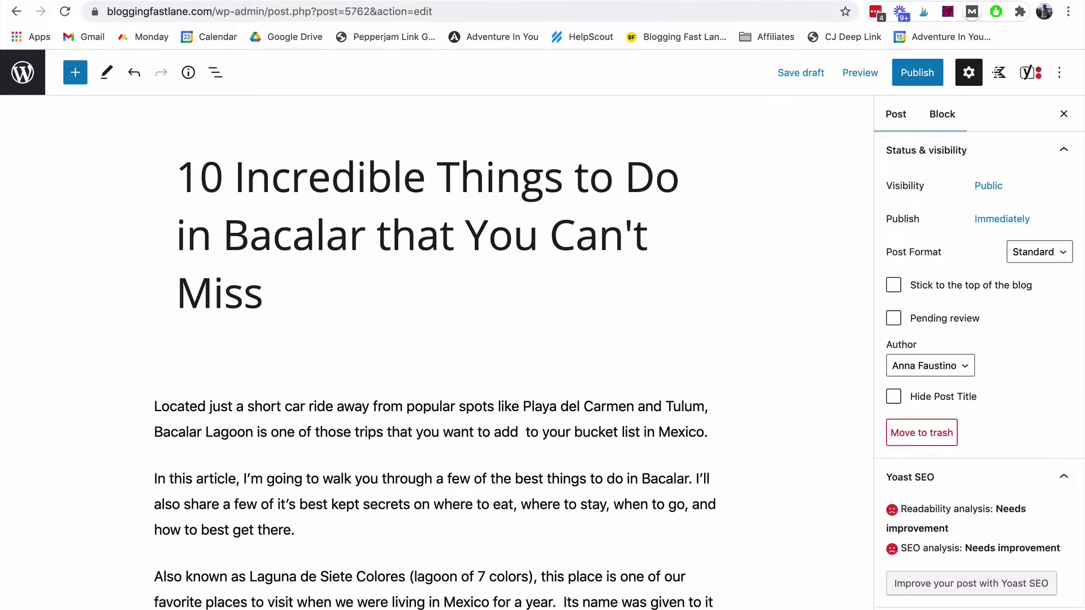
Convert the bold line "Where is Bacalar Located?" into an H2 heading
{"action": "scroll", "coordinate": [516, 326], "scroll_direction": "down", "scroll_amount": 7}
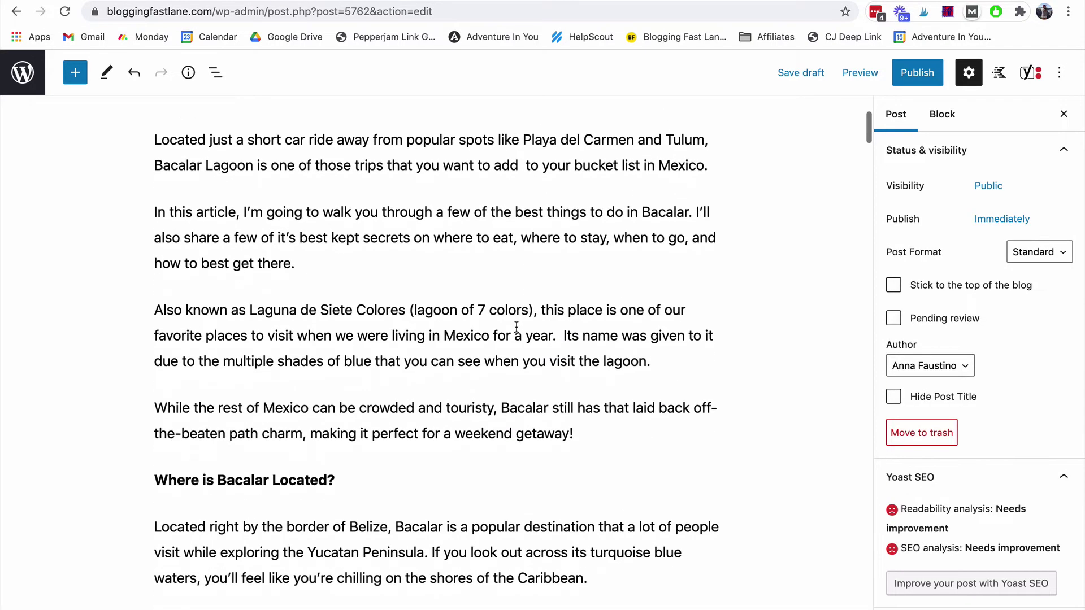
{"action": "left_click", "coordinate": [263, 326]}
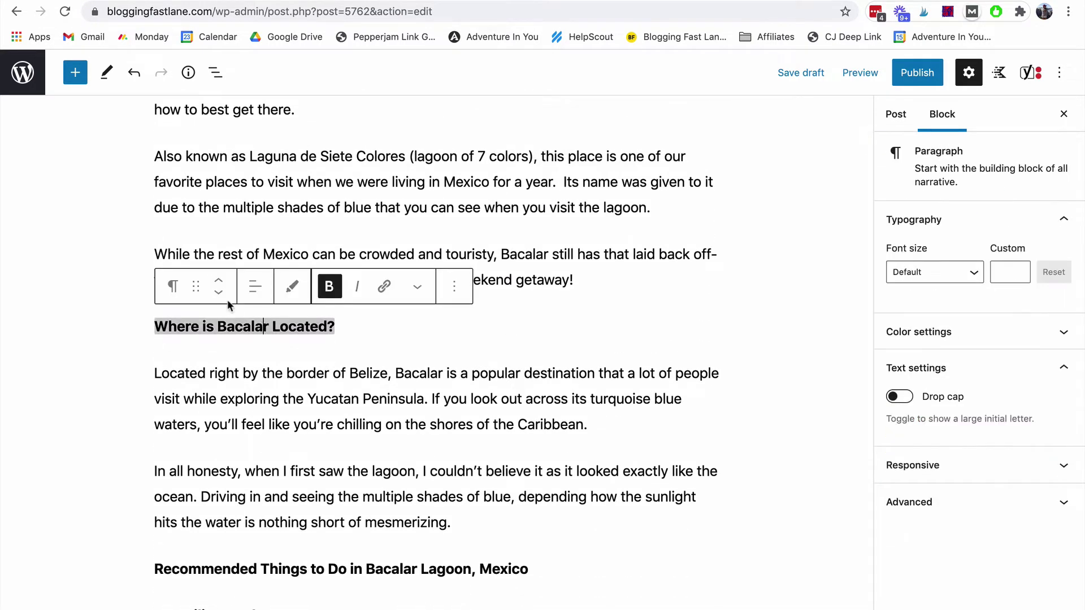
{"action": "left_click", "coordinate": [175, 295]}
{"action": "left_click", "coordinate": [198, 358]}
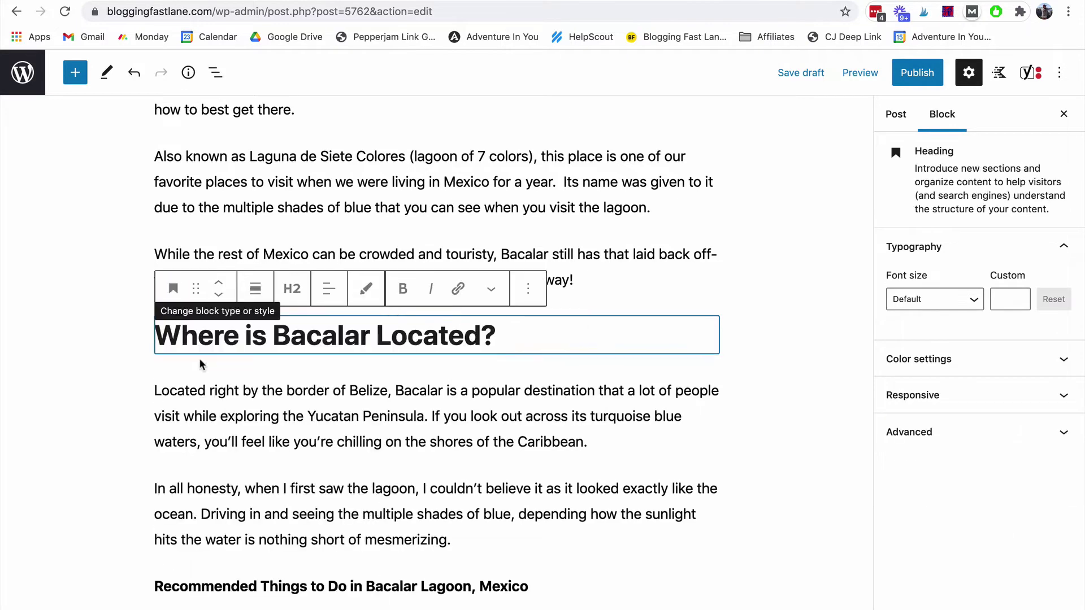
Convert the line "Recommended Things to Do in Bacalar Lagoon, Mexico" into an H2 heading
{"action": "scroll", "coordinate": [295, 340], "scroll_direction": "down", "scroll_amount": 5}
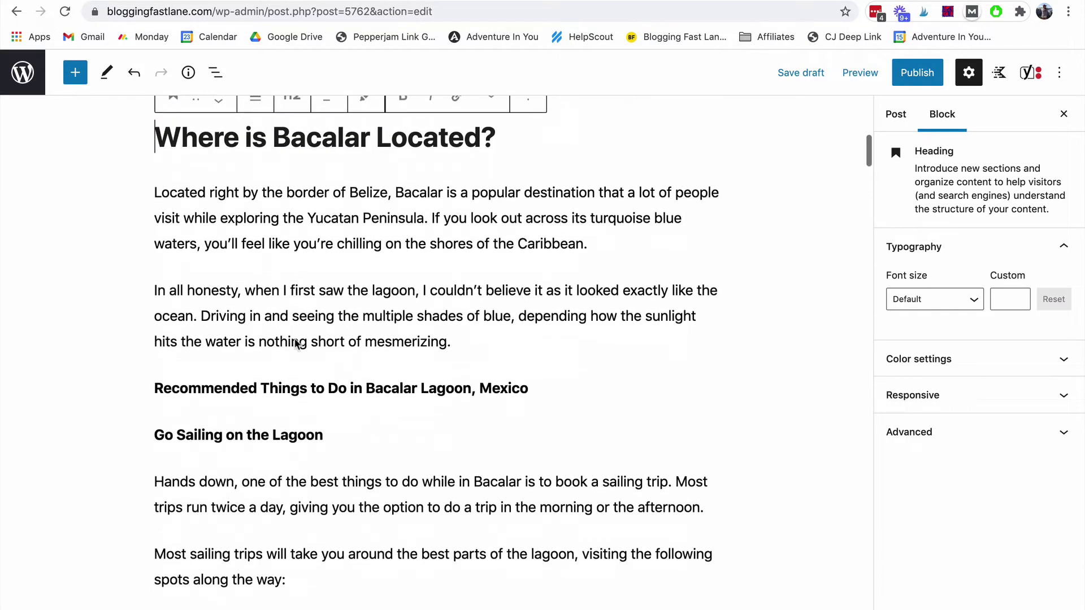
{"action": "left_click", "coordinate": [273, 332]}
{"action": "left_click", "coordinate": [175, 292]}
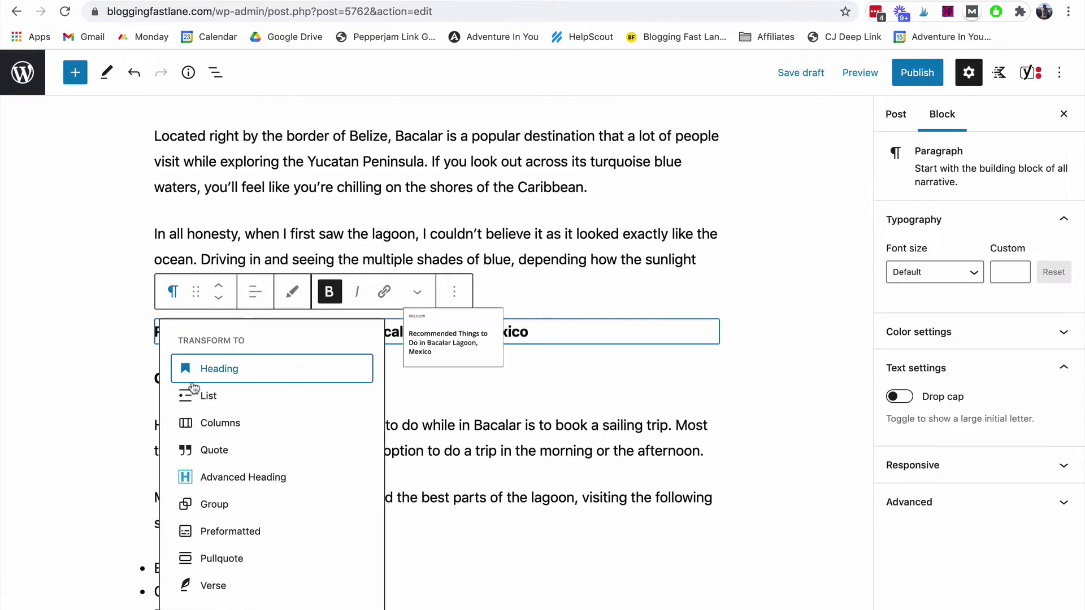
{"action": "left_click", "coordinate": [207, 393]}
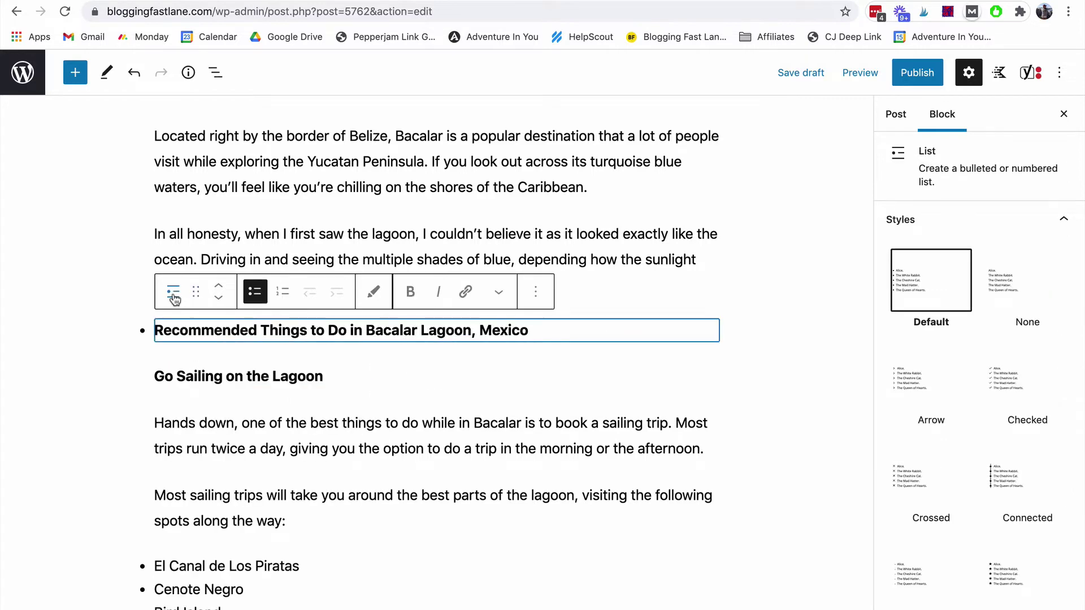
{"action": "left_click", "coordinate": [174, 292]}
{"action": "left_click", "coordinate": [189, 396]}
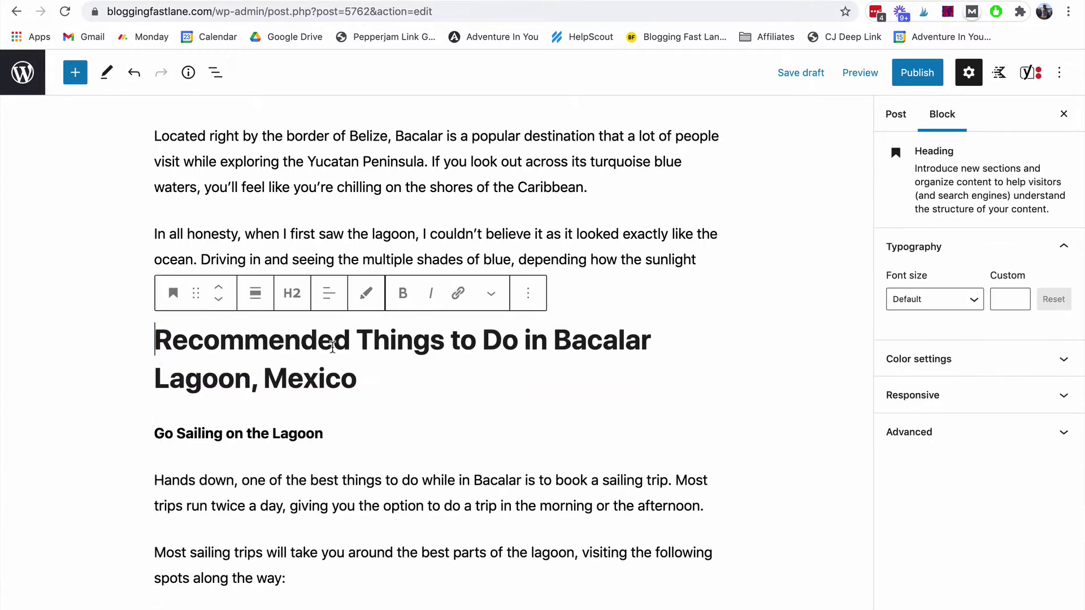
Convert the line "Go Sailing on the Lagoon" into a heading and set its level to H3
{"action": "triple_click", "coordinate": [258, 433]}
{"action": "left_click", "coordinate": [171, 405]}
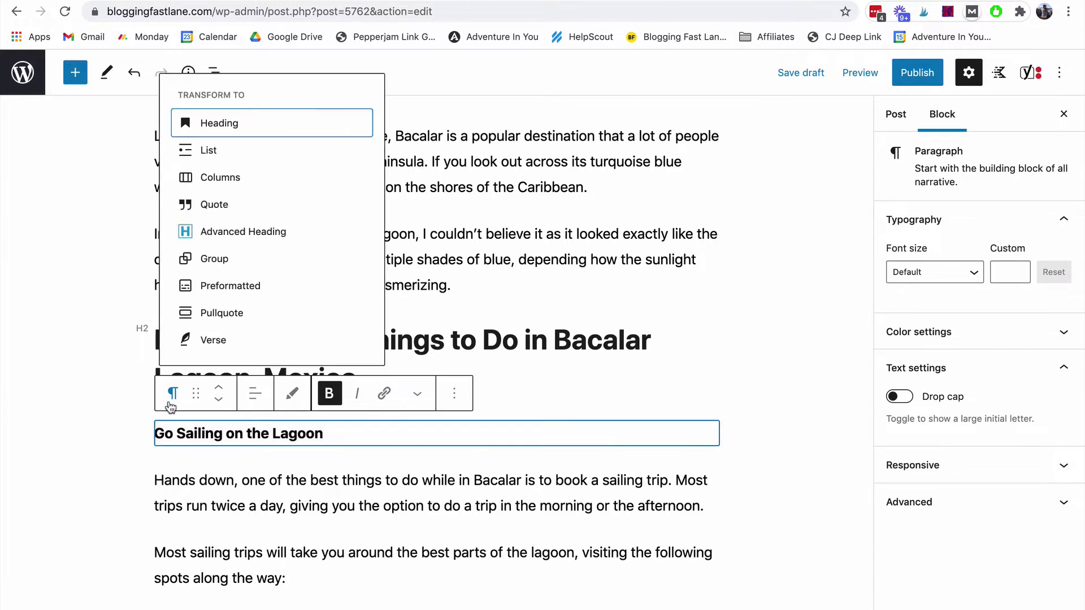
{"action": "left_click", "coordinate": [262, 140]}
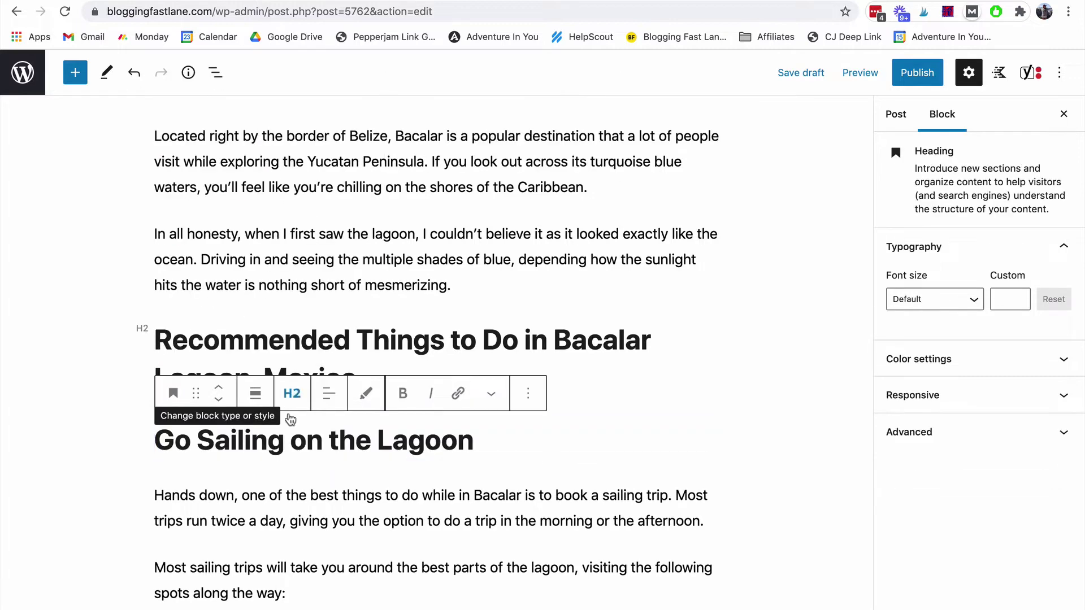
{"action": "left_click", "coordinate": [292, 394]}
{"action": "left_click", "coordinate": [347, 439]}
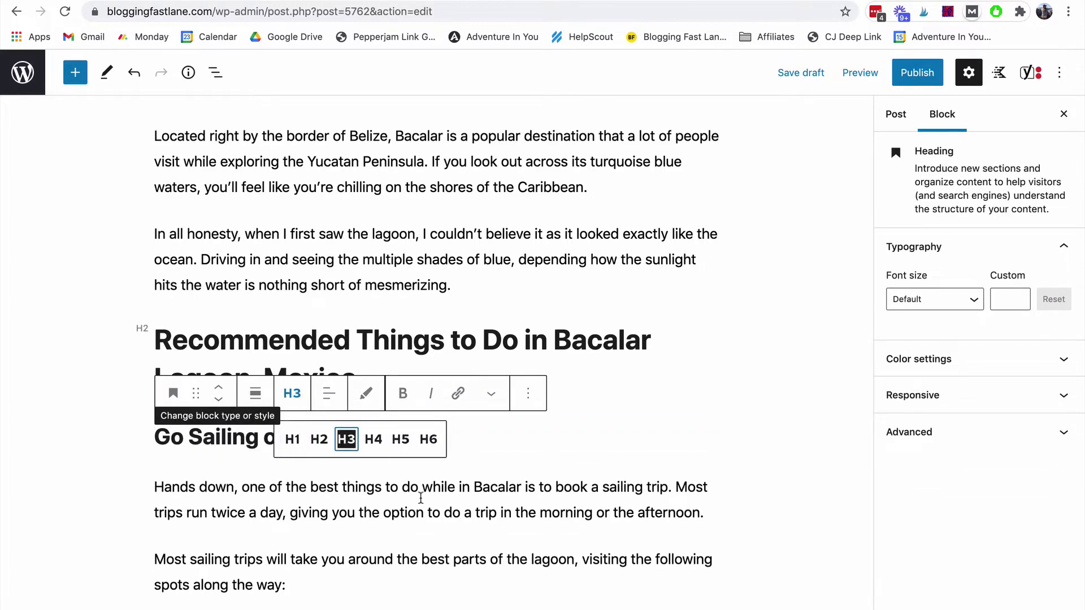
{"action": "left_click", "coordinate": [516, 436]}
Convert the line "Eat Tacos at Barbanegra Bacalar" into a heading and set its level to H3
{"action": "scroll", "coordinate": [516, 435], "scroll_direction": "down", "scroll_amount": 1}
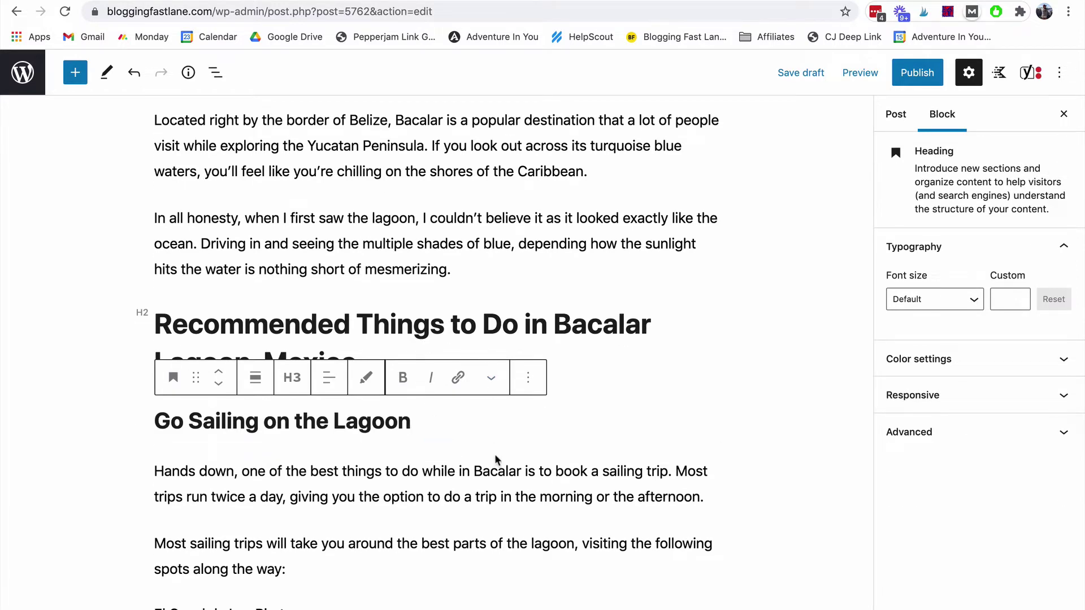
{"action": "scroll", "coordinate": [494, 454], "scroll_direction": "down", "scroll_amount": 5}
{"action": "scroll", "coordinate": [495, 455], "scroll_direction": "down", "scroll_amount": 2}
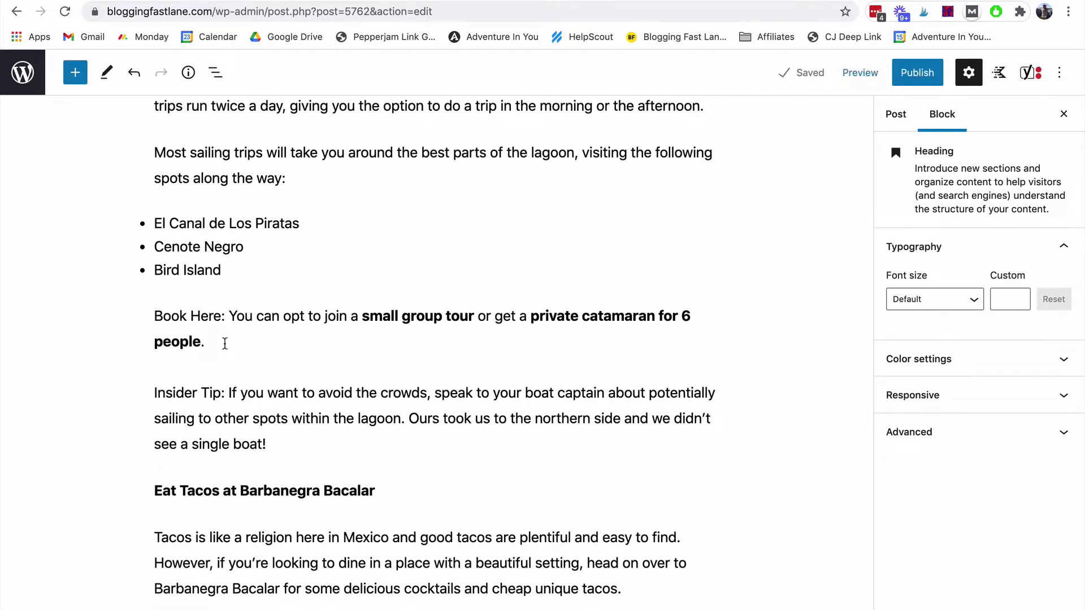
{"action": "left_click_drag", "start_coordinate": [225, 343], "coordinate": [137, 326]}
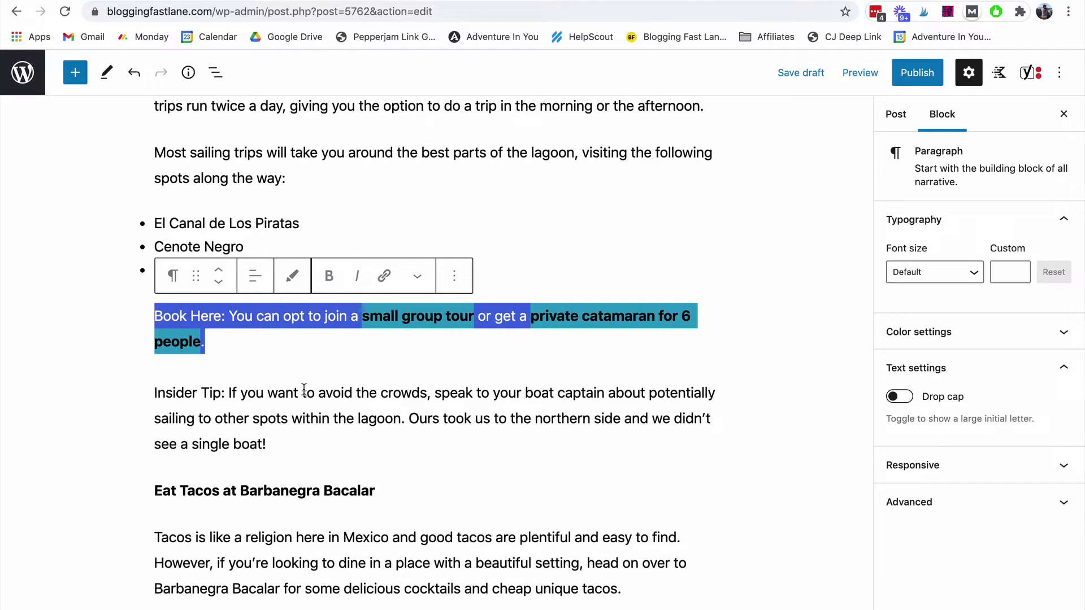
{"action": "left_click", "coordinate": [254, 354]}
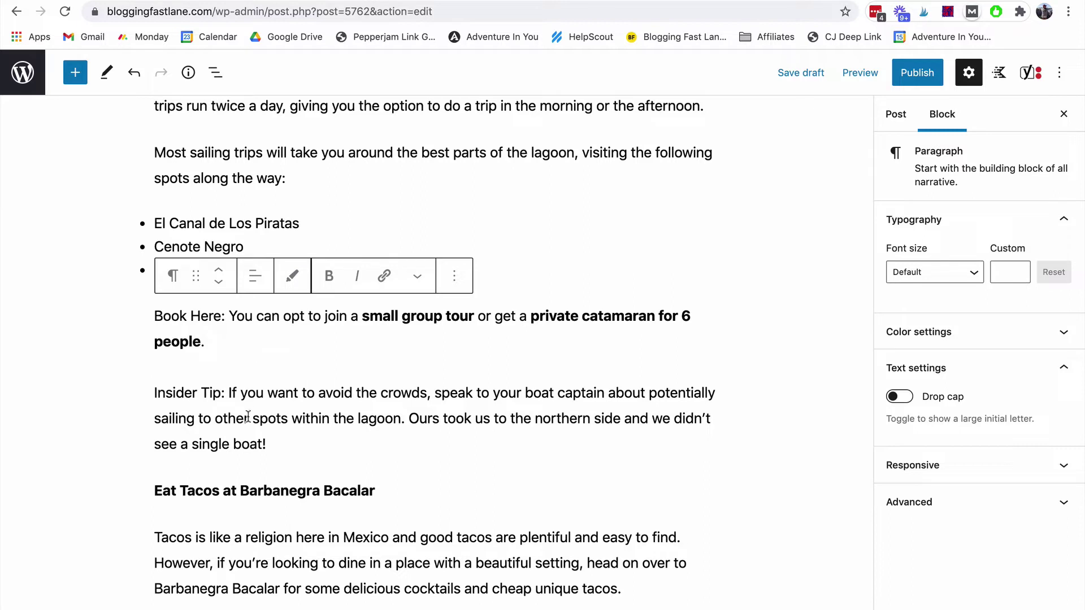
{"action": "triple_click", "coordinate": [252, 496]}
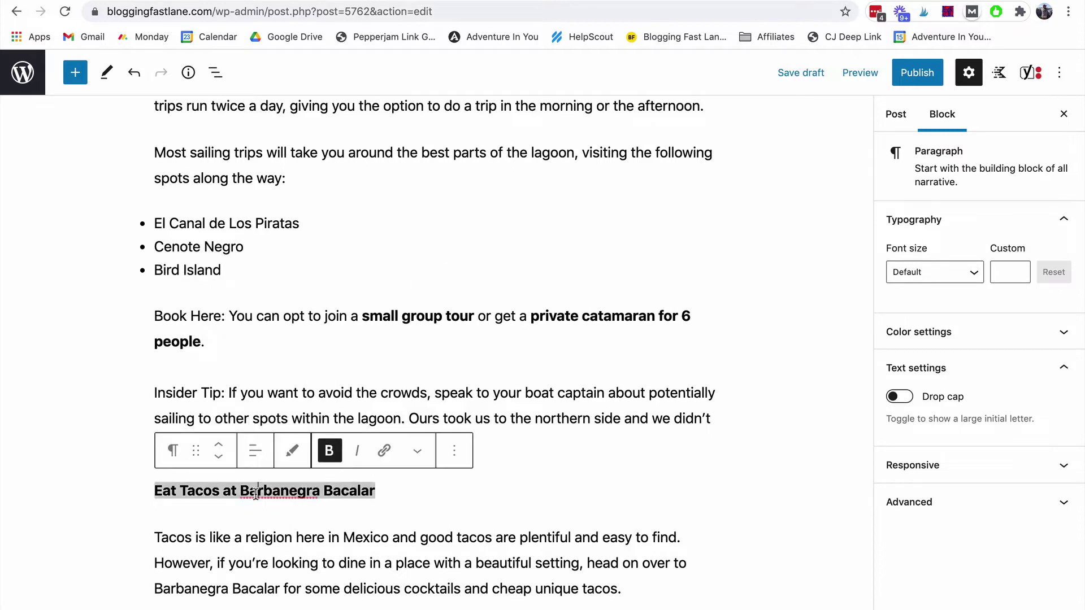
{"action": "left_click", "coordinate": [173, 450]}
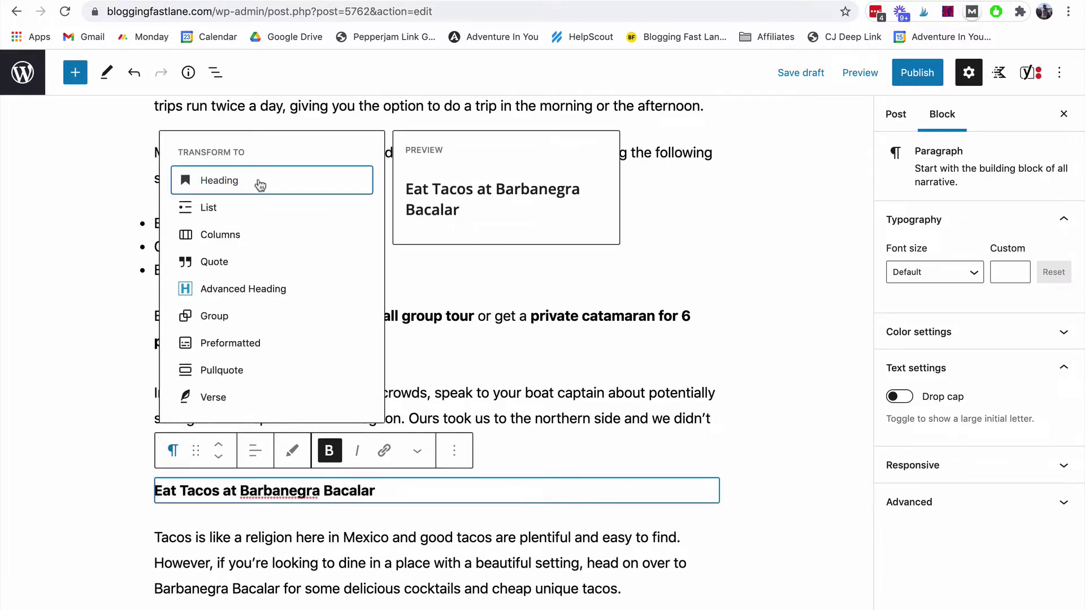
{"action": "left_click", "coordinate": [259, 181]}
{"action": "left_click", "coordinate": [292, 452]}
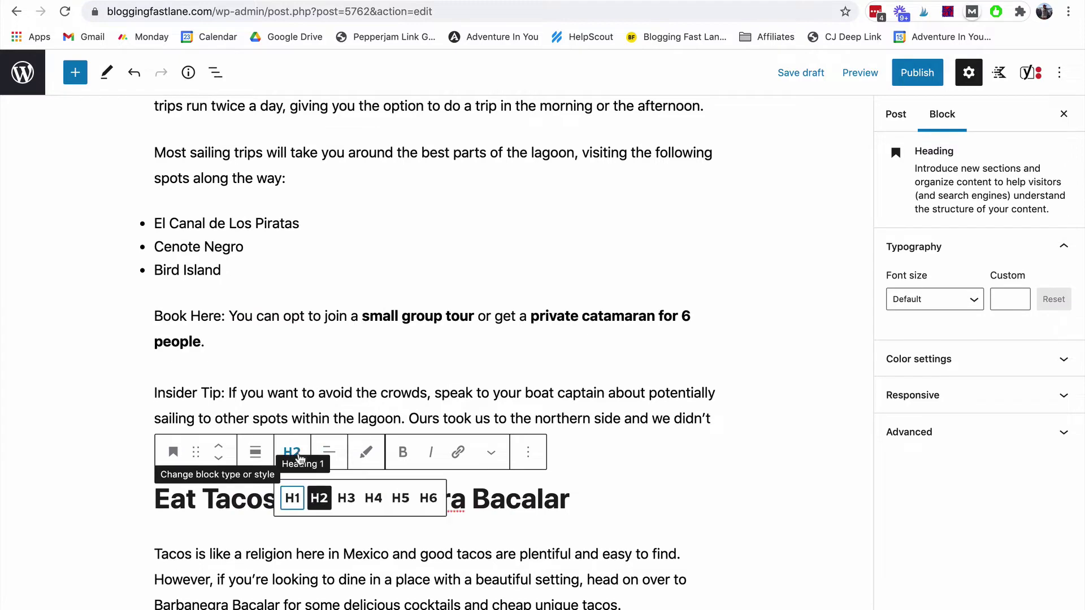
{"action": "left_click", "coordinate": [344, 497]}
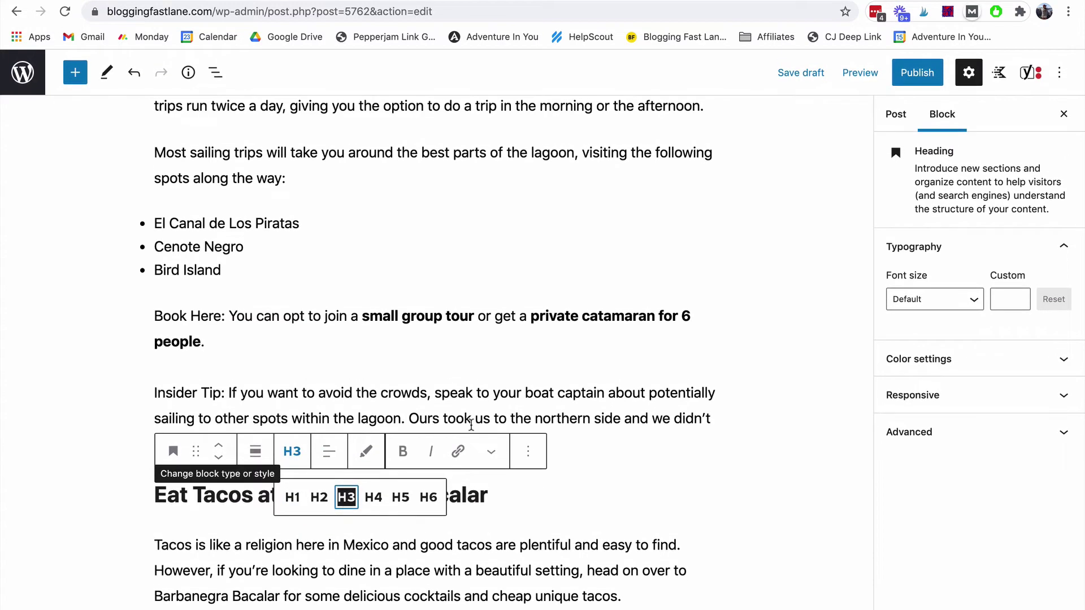
{"action": "left_click", "coordinate": [468, 424]}
Convert the bold line "Eat Dinner or Lunch at La Playita" into an H2 heading
{"action": "scroll", "coordinate": [471, 424], "scroll_direction": "down", "scroll_amount": 8}
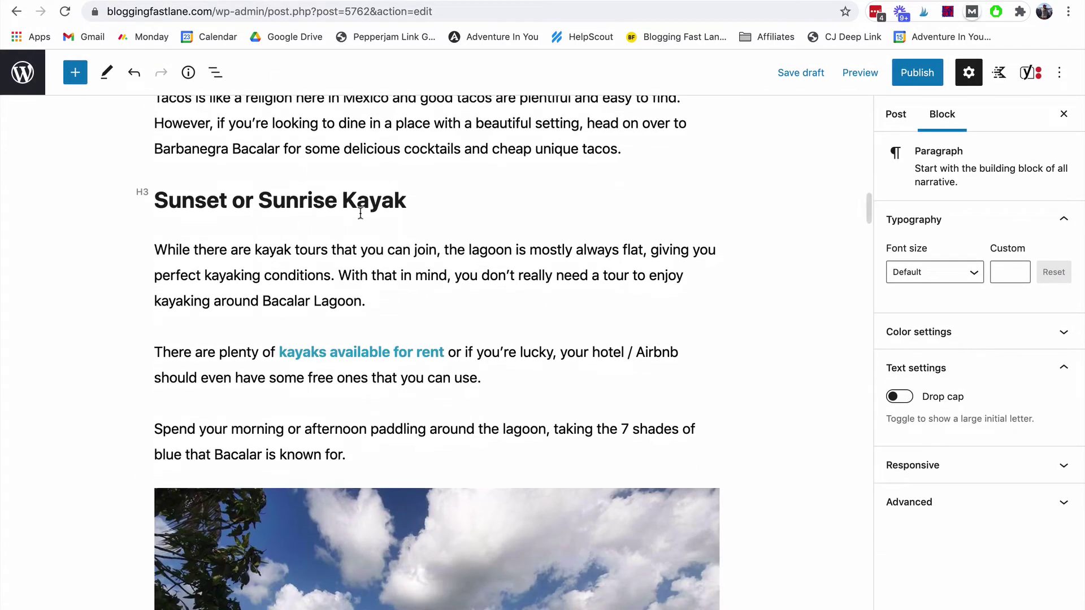
{"action": "scroll", "coordinate": [391, 206], "scroll_direction": "down", "scroll_amount": 2}
{"action": "scroll", "coordinate": [391, 206], "scroll_direction": "down", "scroll_amount": 5}
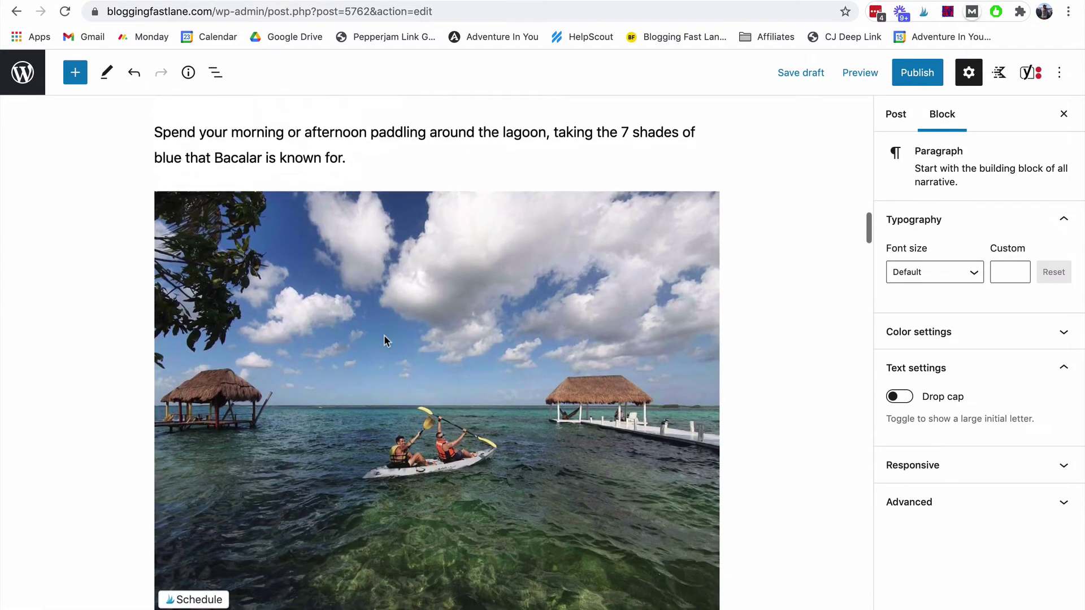
{"action": "scroll", "coordinate": [459, 349], "scroll_direction": "down", "scroll_amount": 18}
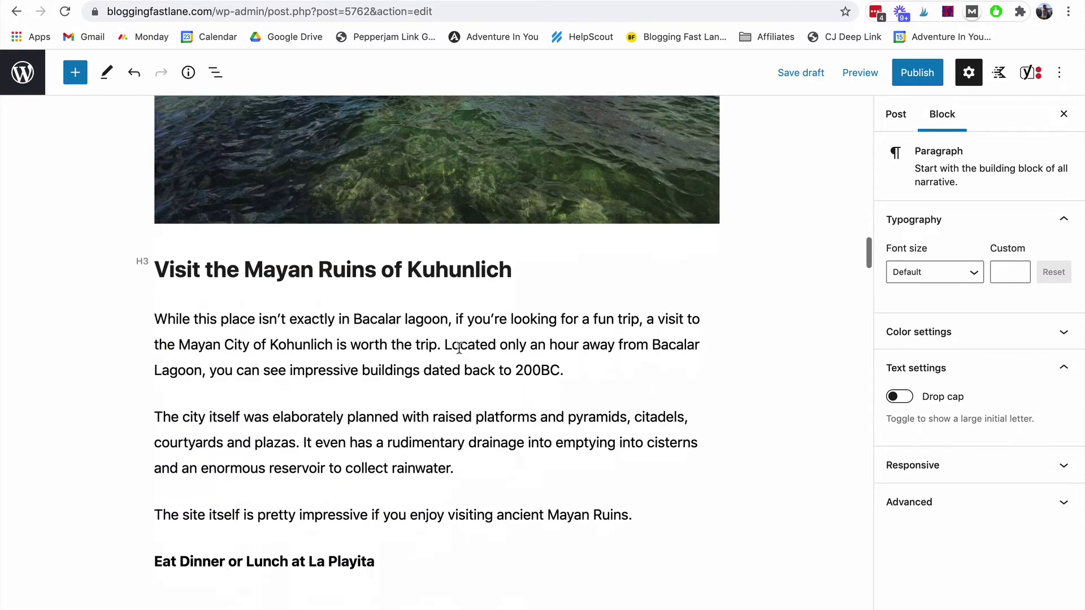
{"action": "left_click", "coordinate": [327, 220]}
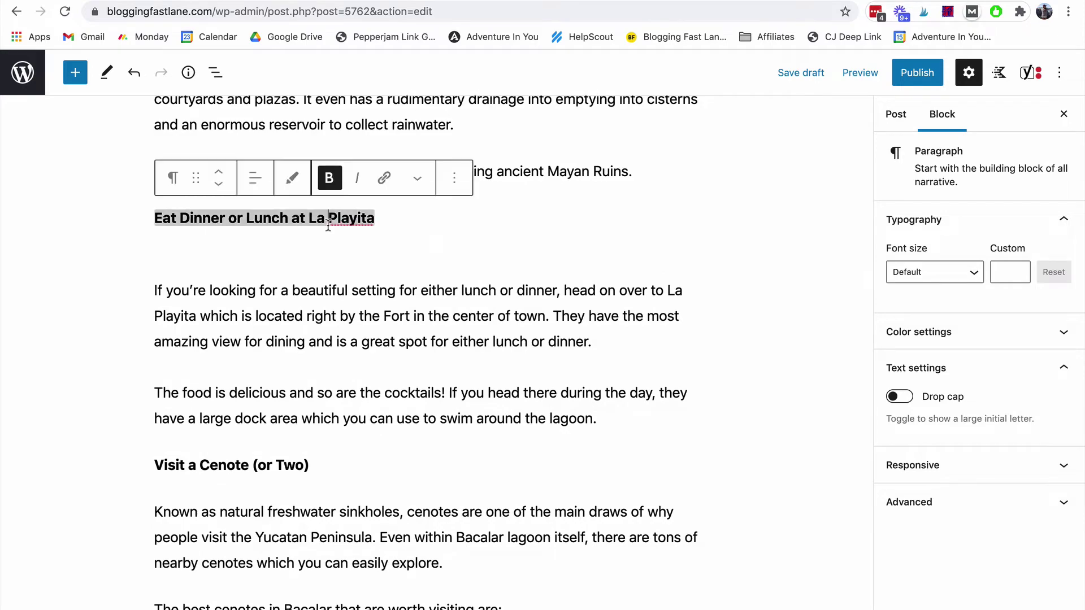
{"action": "left_click", "coordinate": [176, 186]}
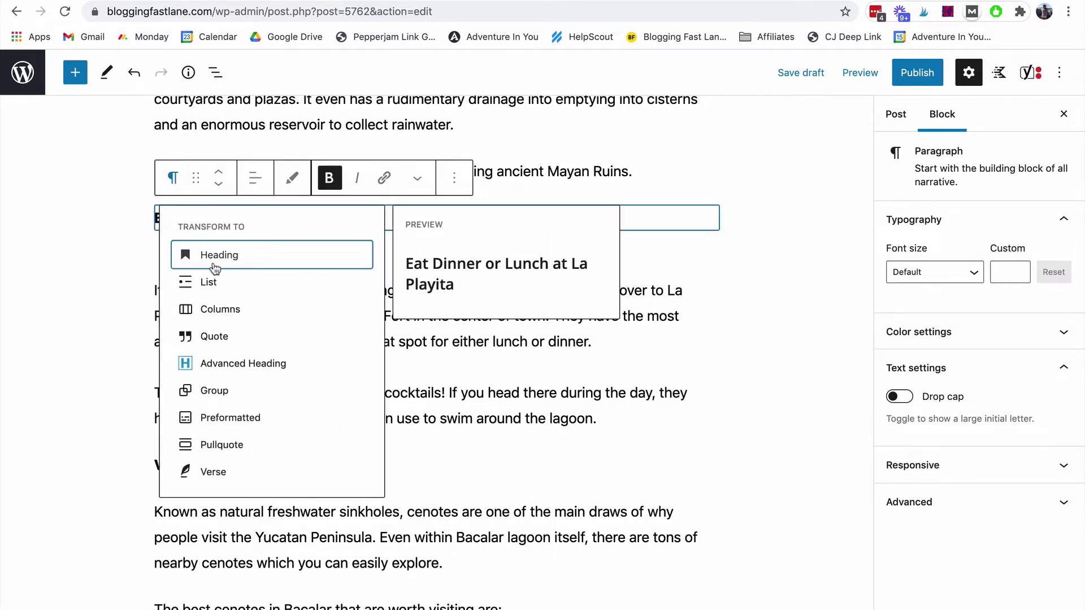
{"action": "left_click", "coordinate": [186, 254]}
{"action": "left_click", "coordinate": [291, 356]}
Set the "kayaks available for rent" link in the kayak section to No Follow and Open in New Tab
{"action": "scroll", "coordinate": [290, 361], "scroll_direction": "up", "scroll_amount": 2}
{"action": "scroll", "coordinate": [290, 361], "scroll_direction": "up", "scroll_amount": 15}
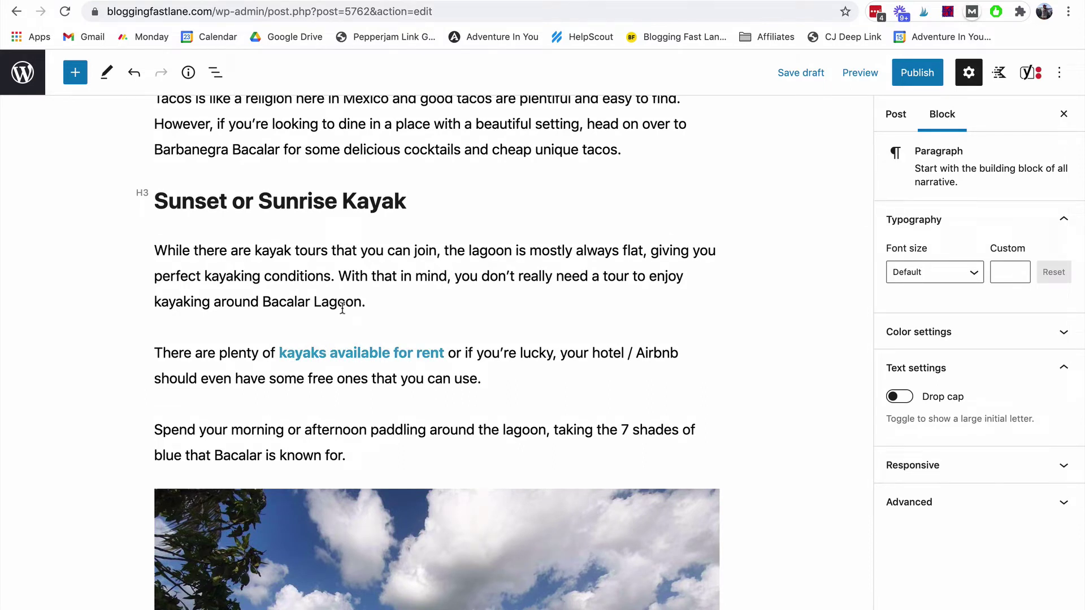
{"action": "left_click", "coordinate": [331, 352]}
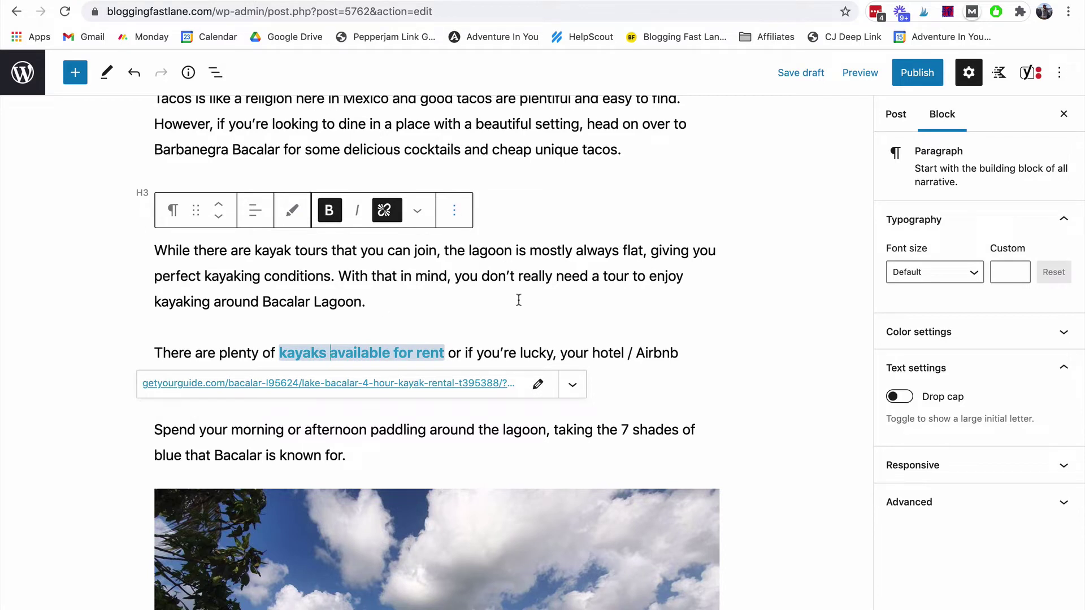
{"action": "left_click", "coordinate": [572, 384]}
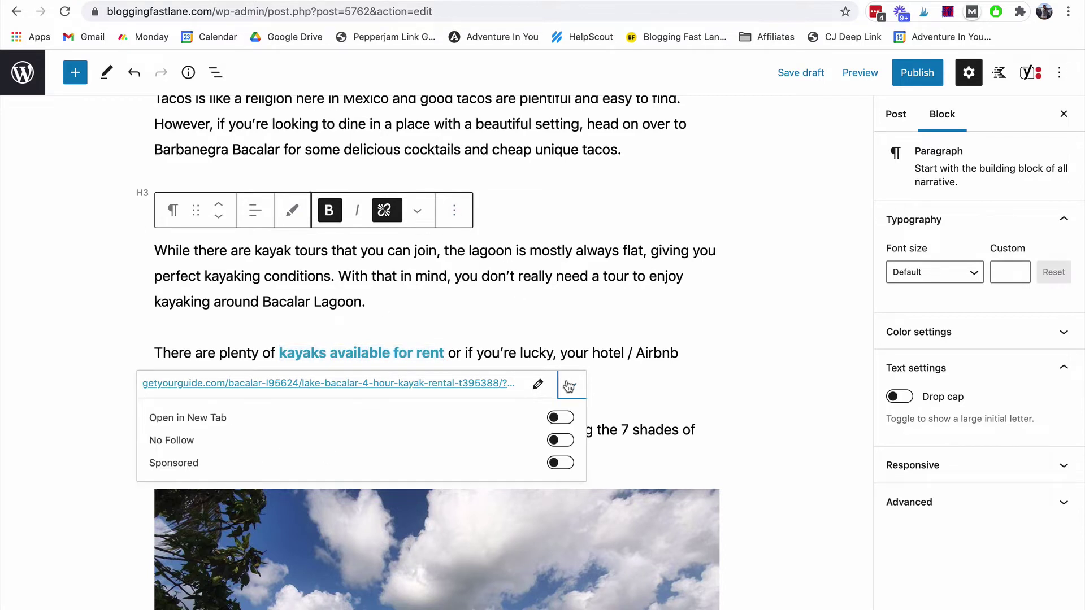
{"action": "left_click", "coordinate": [563, 444]}
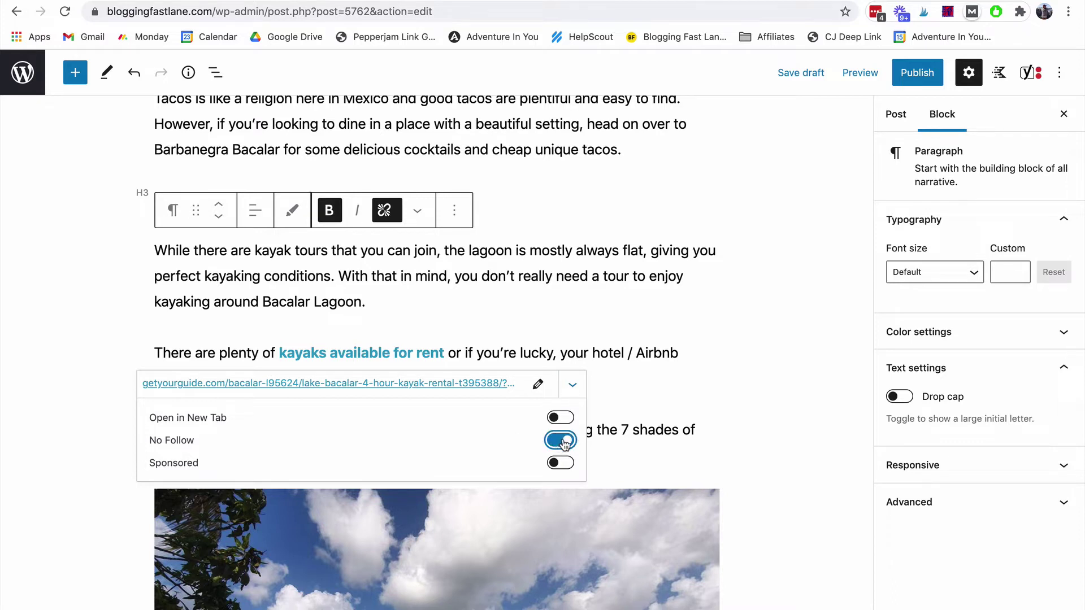
{"action": "left_click", "coordinate": [561, 416]}
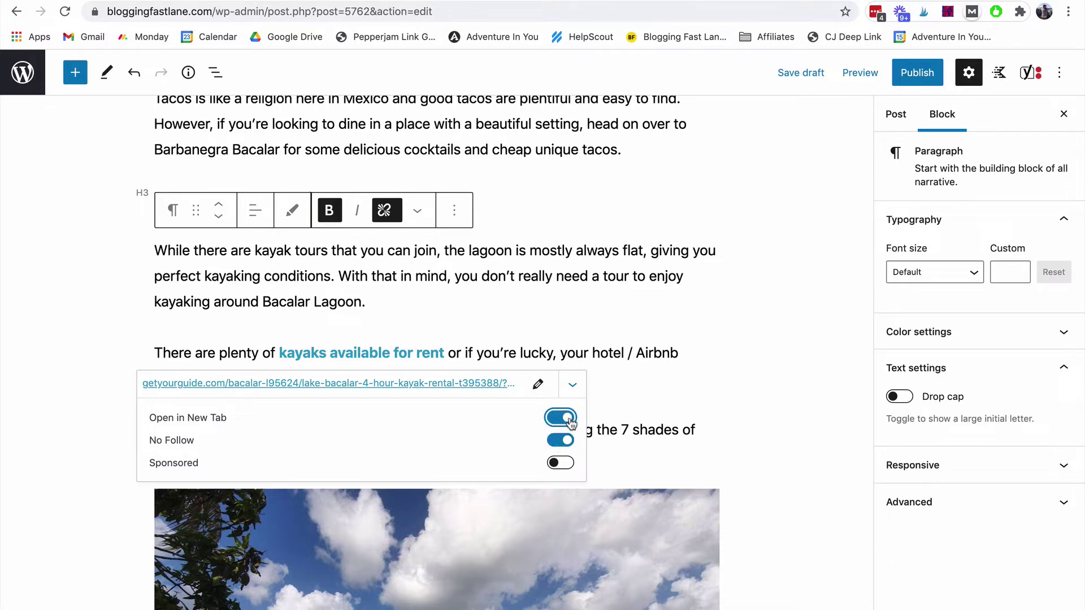
{"action": "left_click", "coordinate": [664, 308]}
Look through the remaining sections of the post, down to "Where to Eat in Bacalar"
{"action": "scroll", "coordinate": [663, 308], "scroll_direction": "down", "scroll_amount": 10}
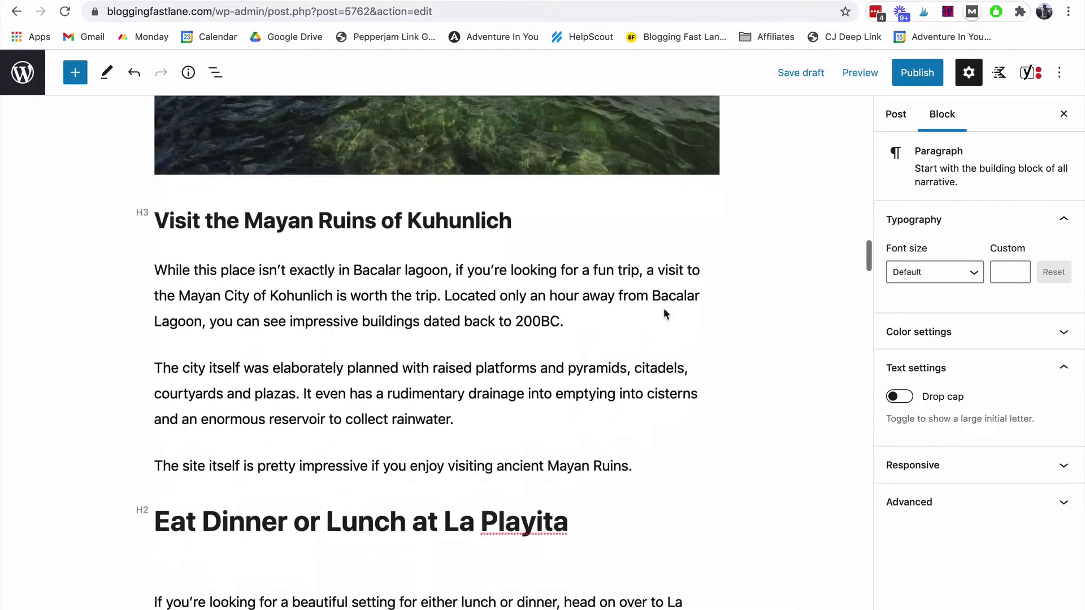
{"action": "scroll", "coordinate": [664, 308], "scroll_direction": "down", "scroll_amount": 15}
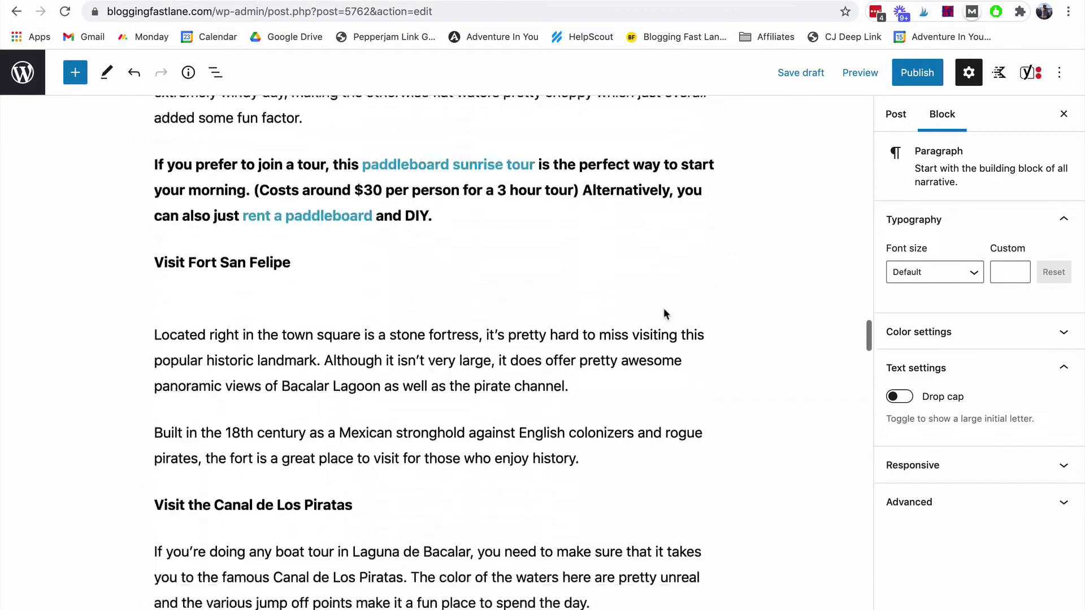
{"action": "scroll", "coordinate": [664, 308], "scroll_direction": "down", "scroll_amount": 15}
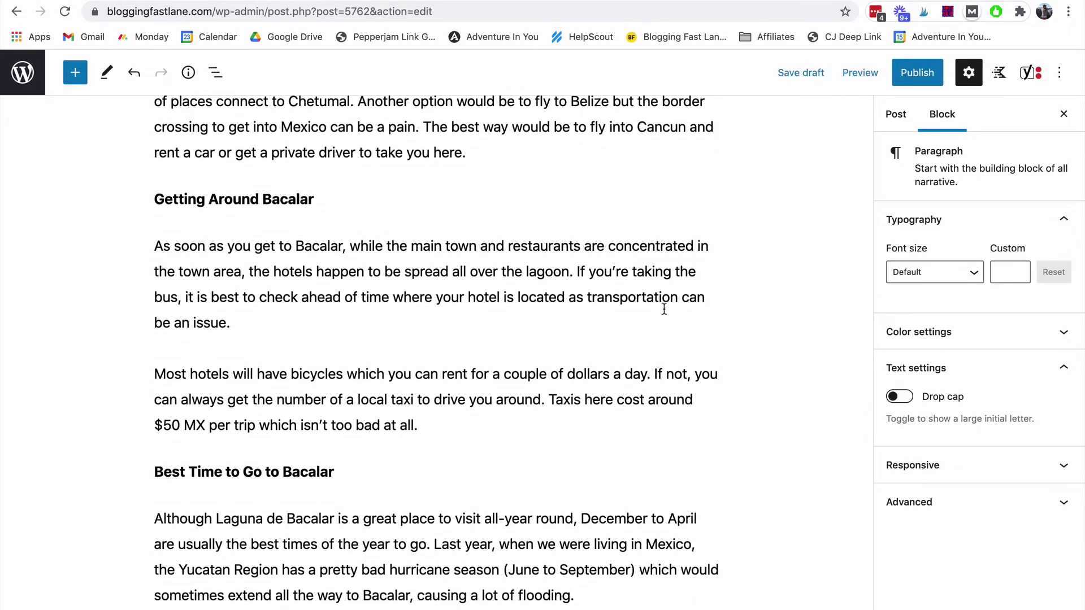
{"action": "scroll", "coordinate": [665, 309], "scroll_direction": "down", "scroll_amount": 8}
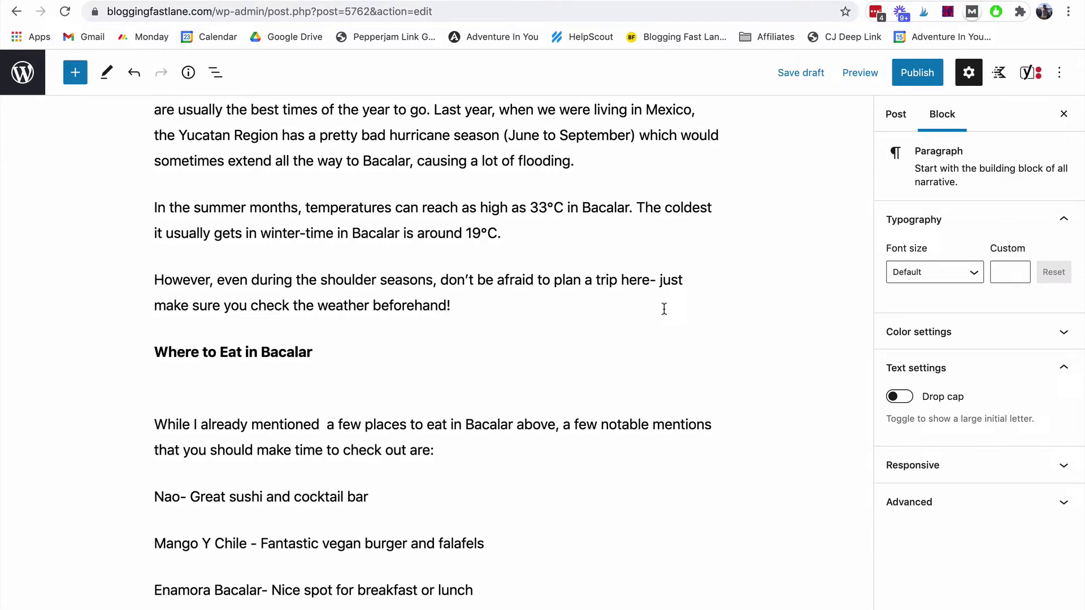
{"action": "scroll", "coordinate": [664, 309], "scroll_direction": "down", "scroll_amount": 5}
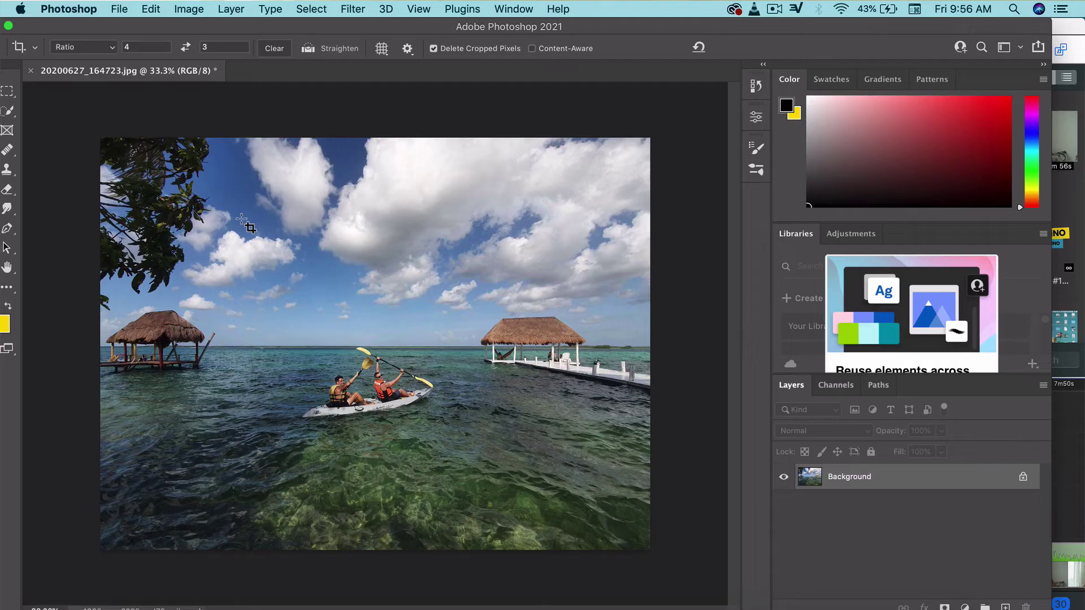
Set up the kayak photo's Save for Web export as a 1440 by 1080 px JPEG with a reduced quality
{"action": "left_click", "coordinate": [120, 9]}
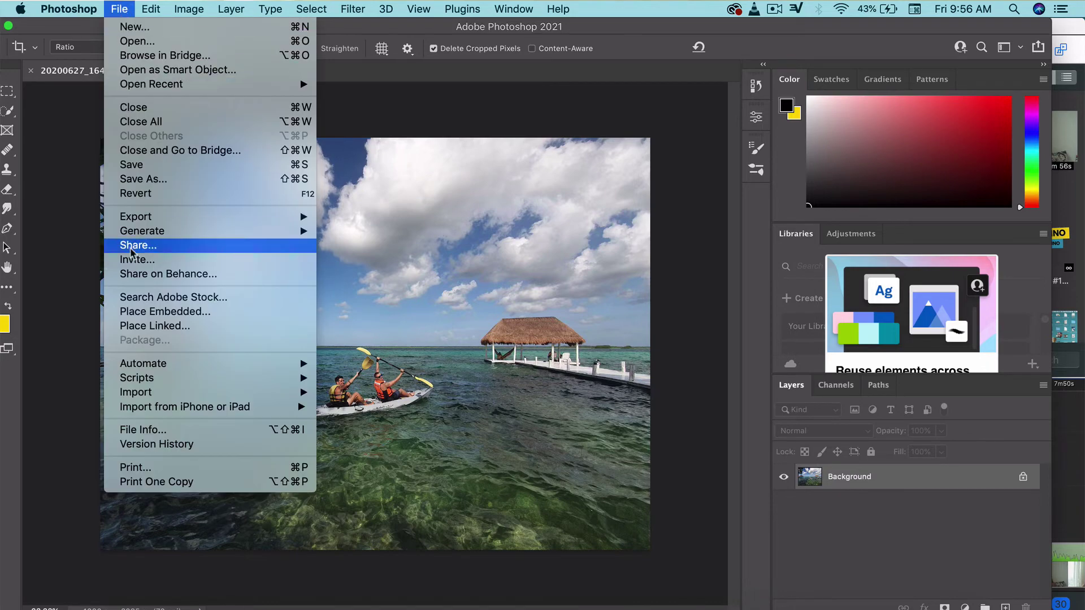
{"action": "mouse_move", "coordinate": [135, 221]}
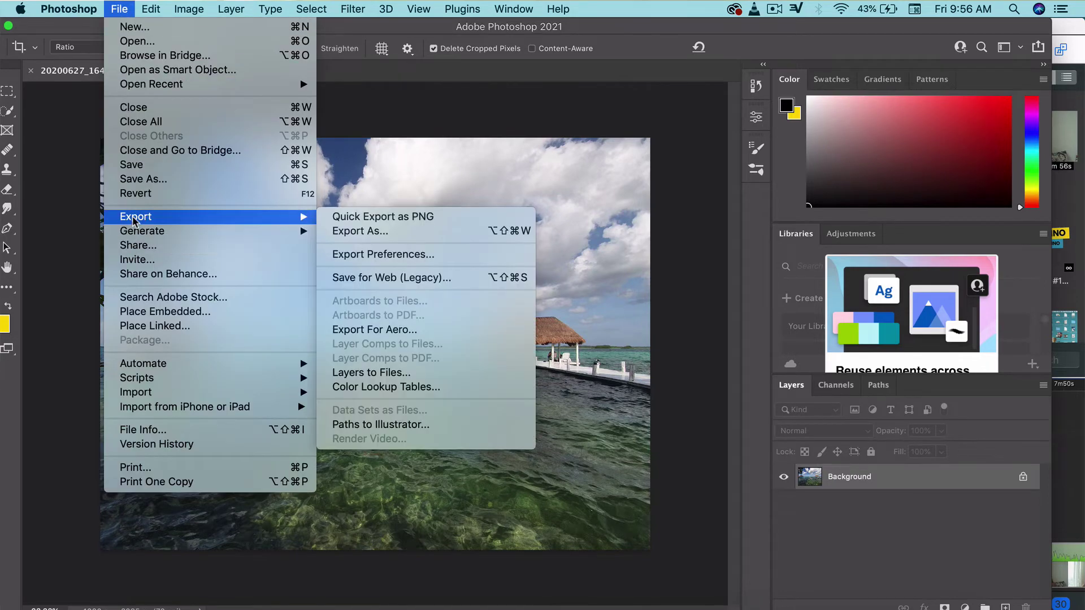
{"action": "left_click", "coordinate": [397, 277]}
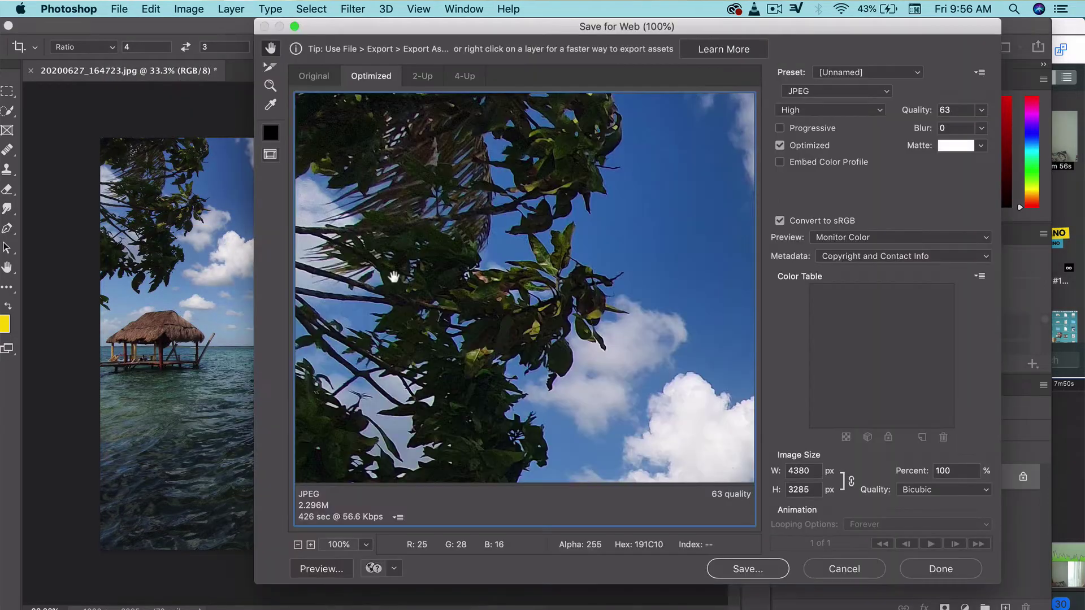
{"action": "left_click", "coordinate": [981, 110]}
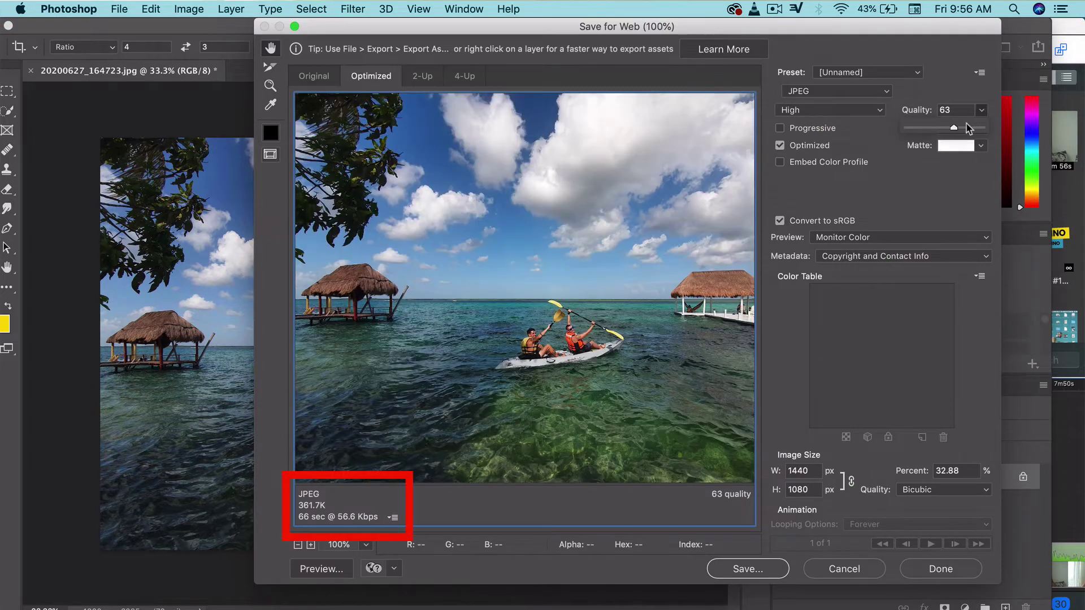
{"action": "left_click_drag", "start_coordinate": [970, 129], "coordinate": [939, 129]}
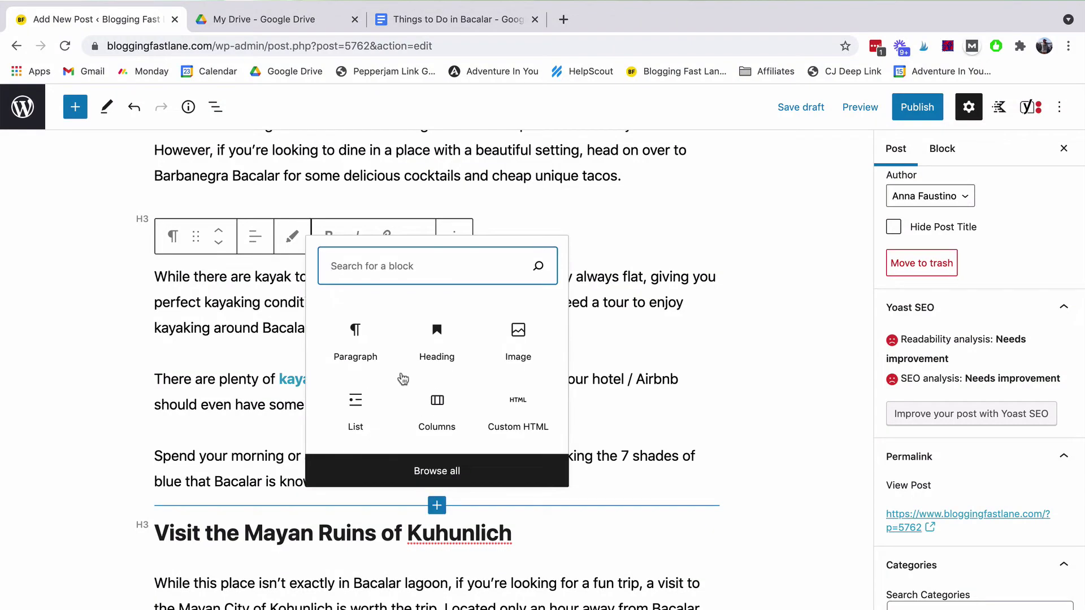
Insert an image block at the end of the "Sunset or Sunrise Kayak" section and upload Bacalar-kayaking.jpg to it
{"action": "left_click", "coordinate": [517, 339]}
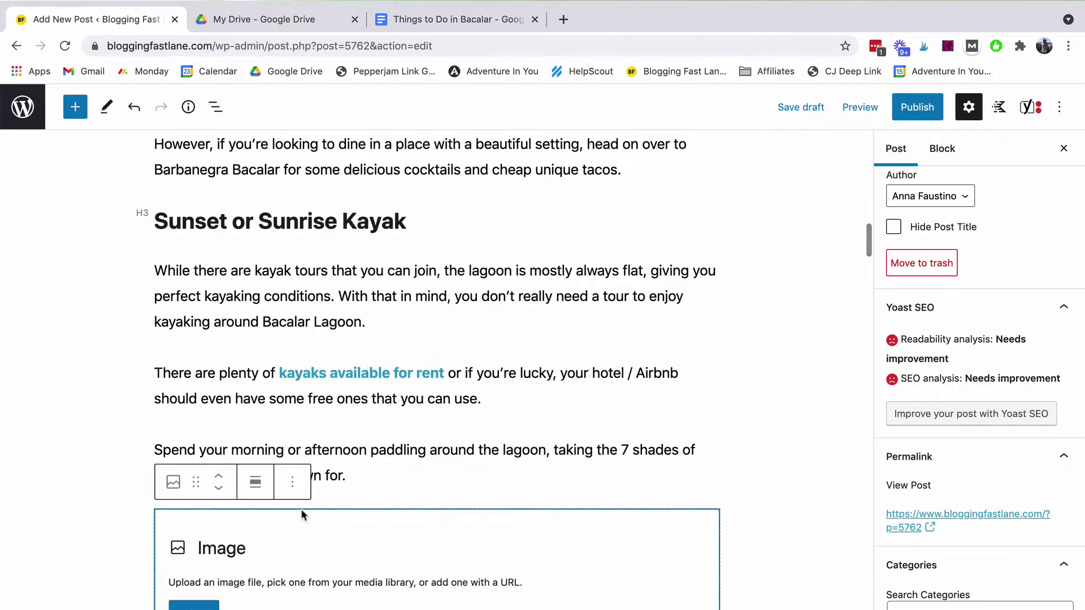
{"action": "left_click", "coordinate": [261, 605]}
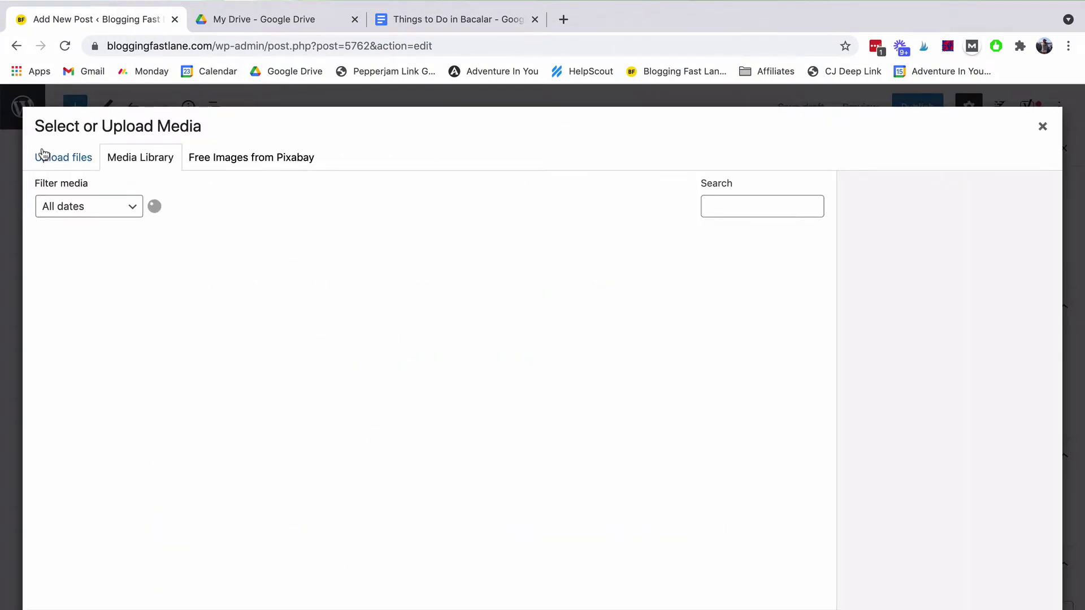
{"action": "left_click", "coordinate": [42, 154]}
{"action": "left_click", "coordinate": [551, 252]}
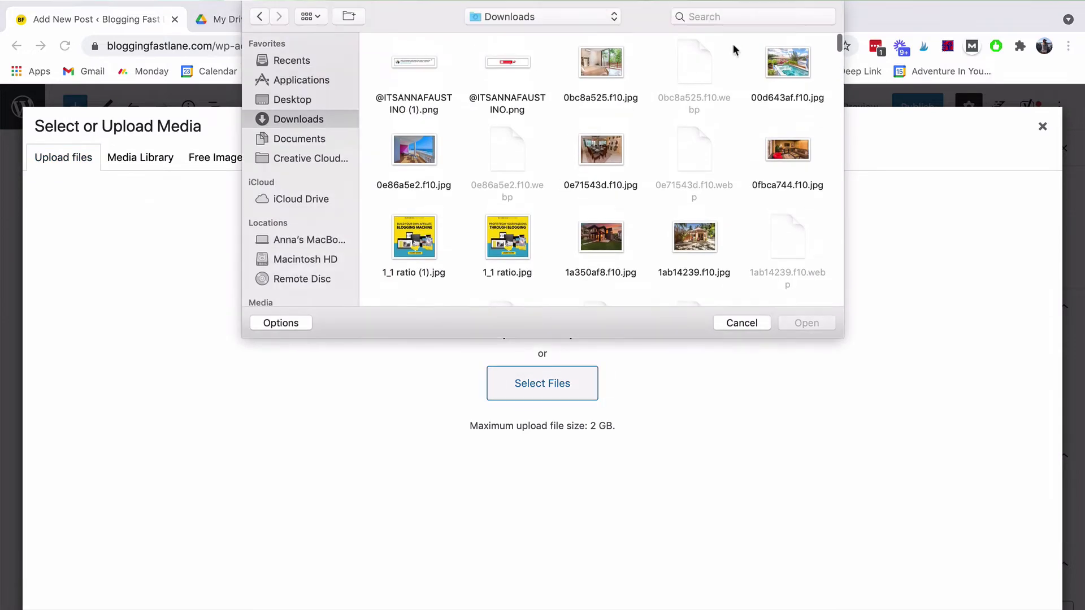
{"action": "left_click", "coordinate": [733, 18]}
{"action": "type", "text": "bacalar"}
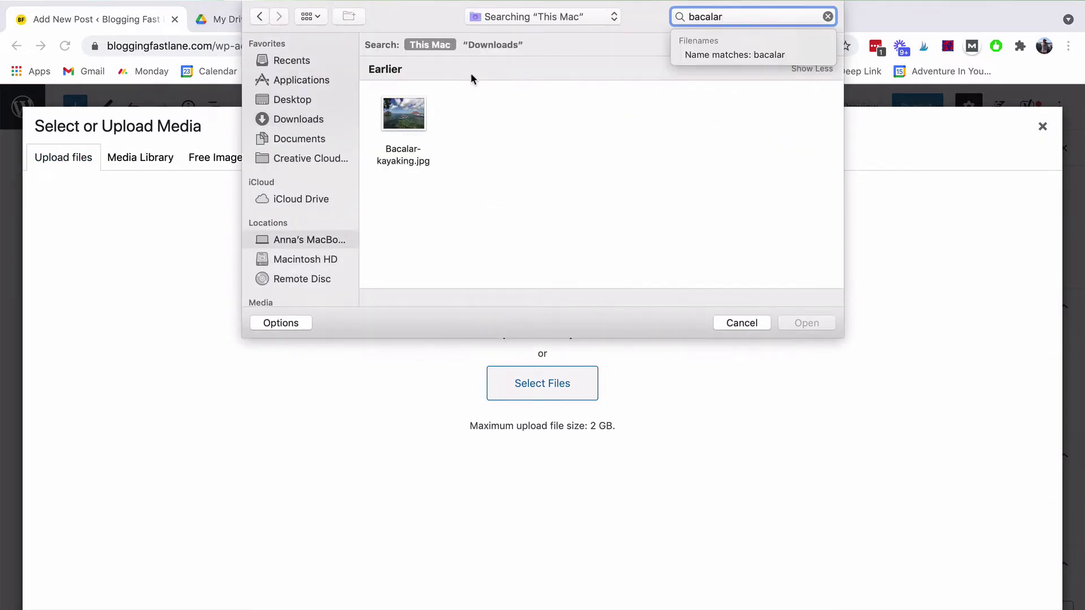
{"action": "double_click", "coordinate": [411, 105]}
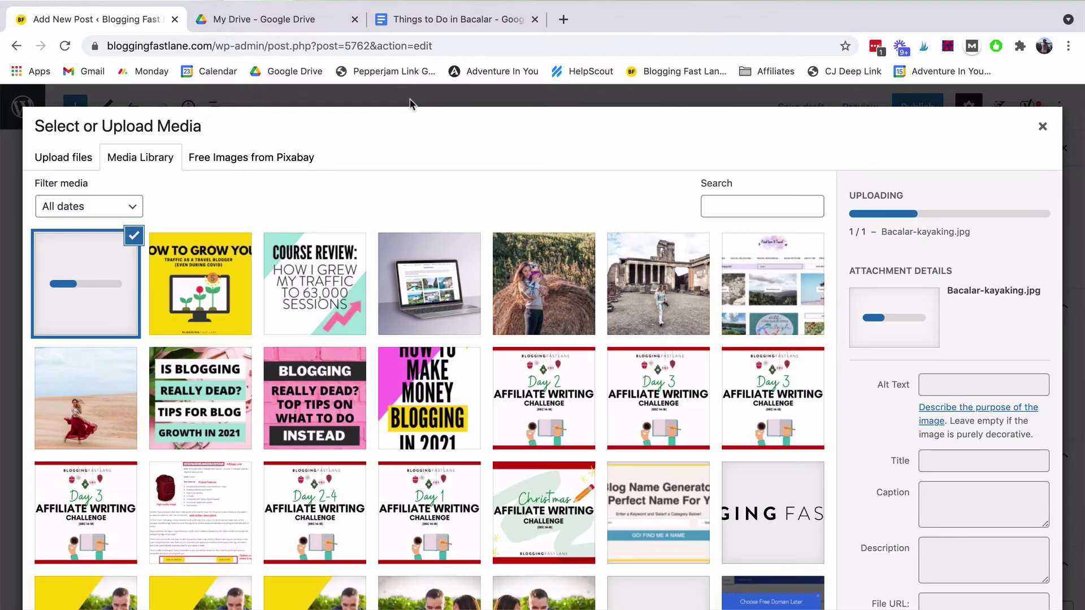
Enter "kayaking" as the alt text of the uploaded Bacalar-kayaking.jpg image
{"action": "left_click", "coordinate": [927, 322]}
{"action": "type", "text": "k"}
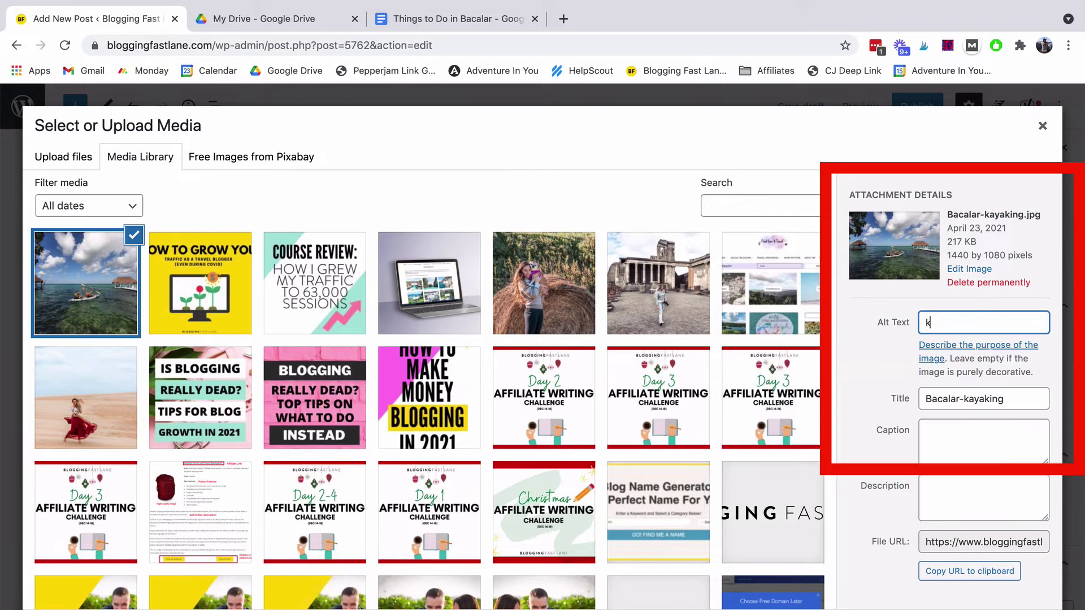
{"action": "type", "text": "ayaking"}
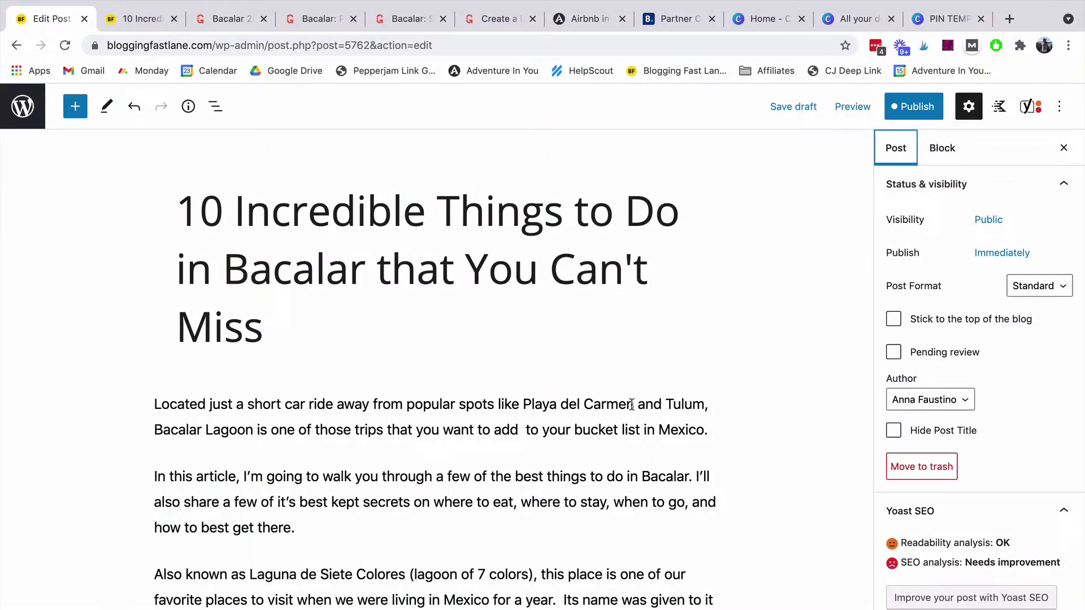
Shorten the post's URL slug to things-to-do-in-bacalar
{"action": "scroll", "coordinate": [681, 397], "scroll_direction": "down", "scroll_amount": 7}
{"action": "scroll", "coordinate": [978, 457], "scroll_direction": "down", "scroll_amount": 10}
{"action": "scroll", "coordinate": [995, 339], "scroll_direction": "up", "scroll_amount": 3}
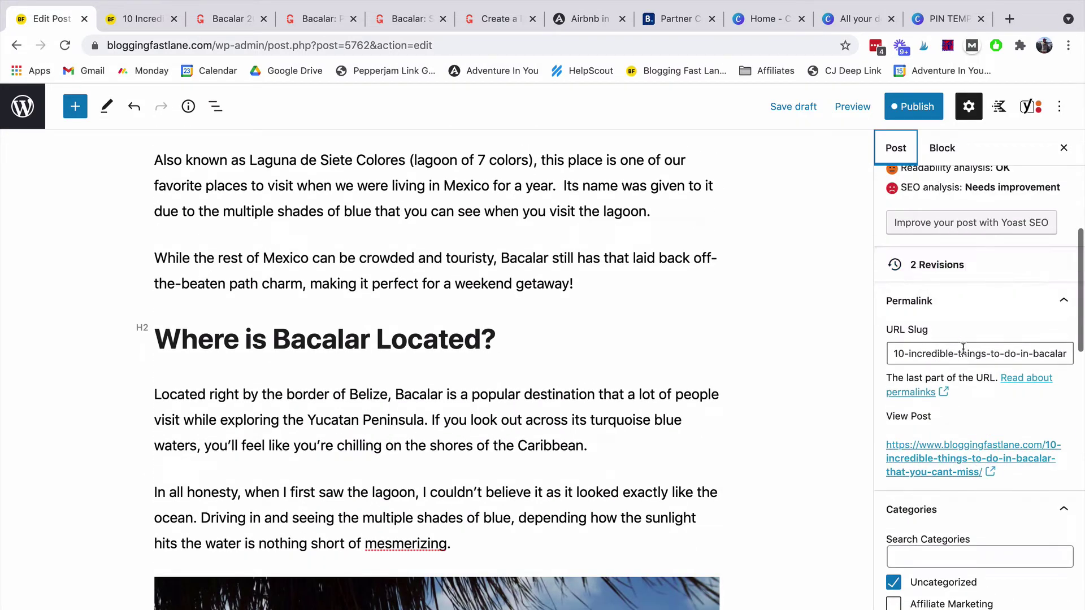
{"action": "left_click", "coordinate": [922, 354]}
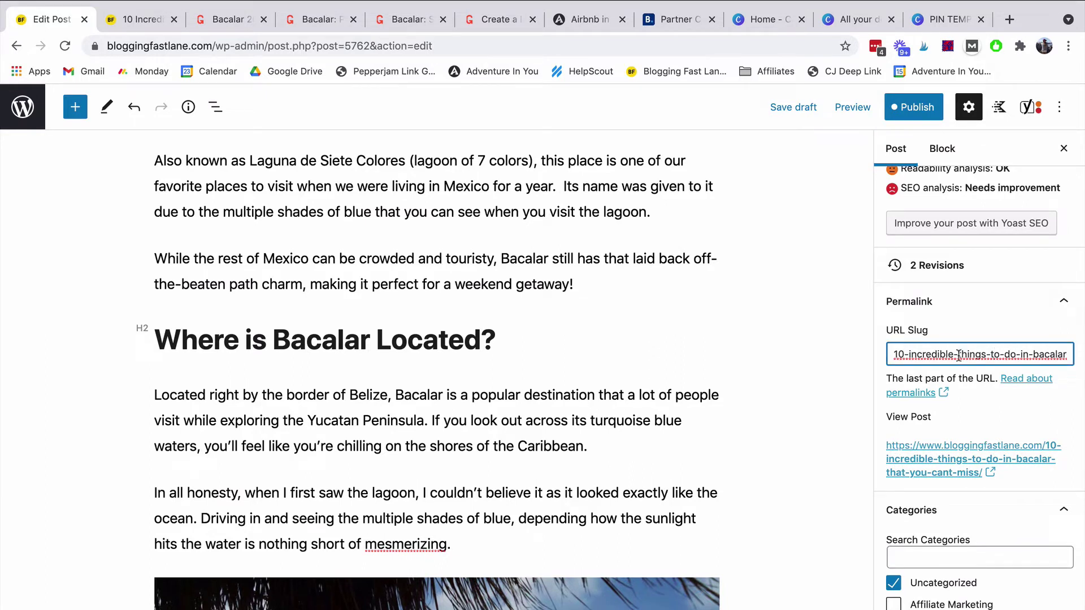
{"action": "left_click_drag", "start_coordinate": [959, 355], "coordinate": [875, 355]}
{"action": "key", "text": "BackSpace"}
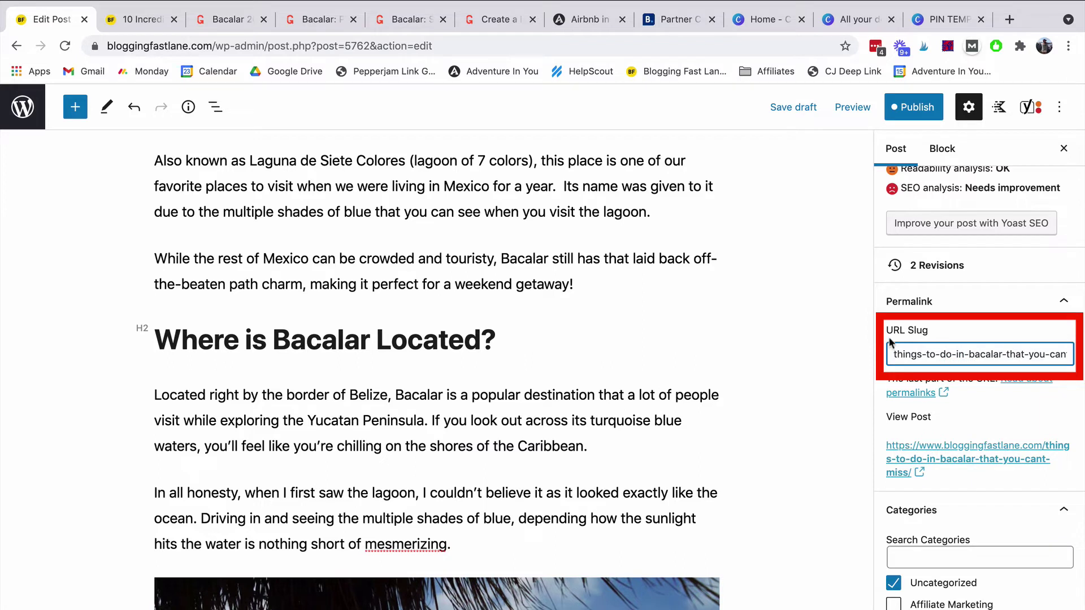
{"action": "left_click_drag", "start_coordinate": [1004, 354], "coordinate": [1071, 355]}
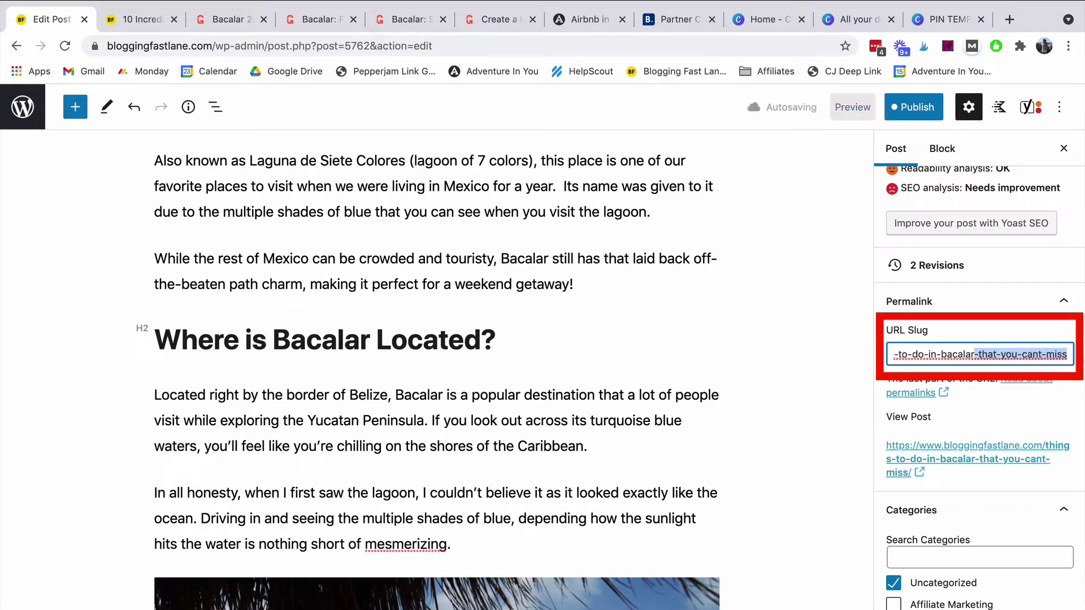
{"action": "key", "text": "BackSpace"}
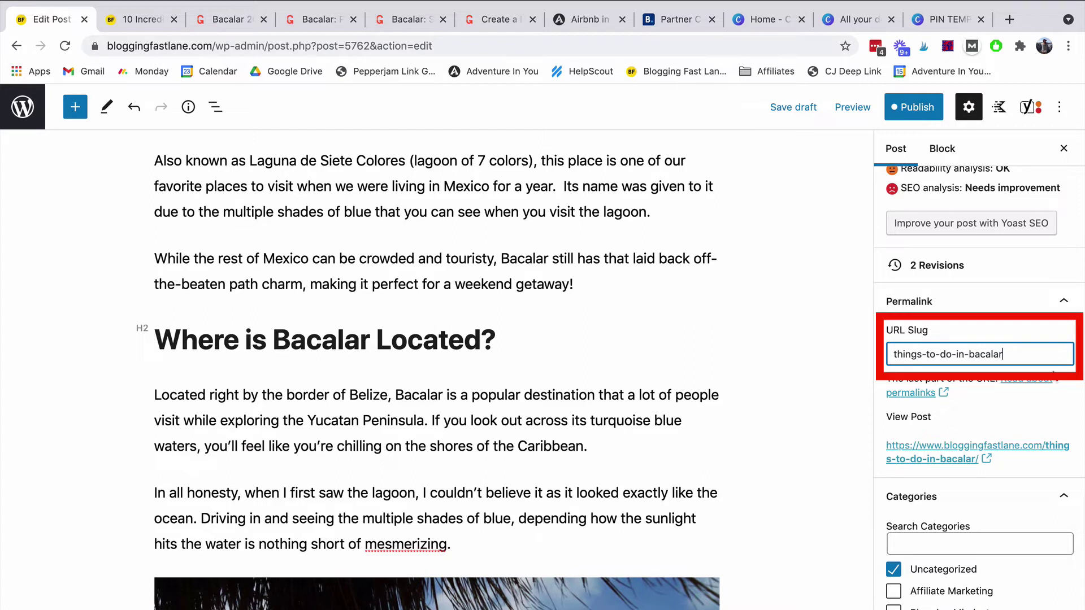
Look through the post's available categories and its remaining settings down to the Astra Settings
{"action": "scroll", "coordinate": [1023, 376], "scroll_direction": "down", "scroll_amount": 5}
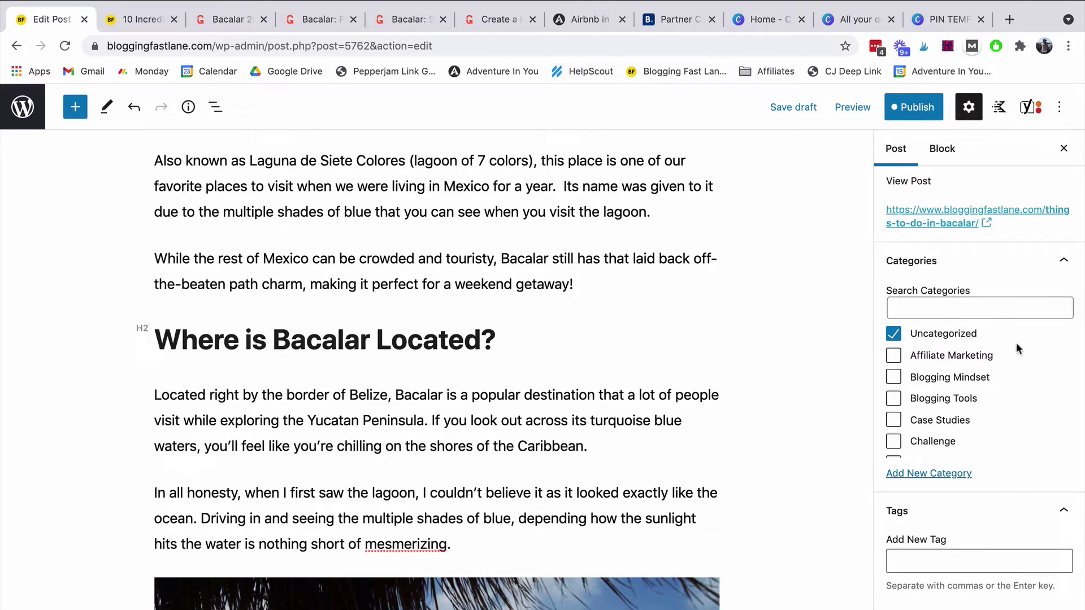
{"action": "scroll", "coordinate": [1018, 350], "scroll_direction": "down", "scroll_amount": 4}
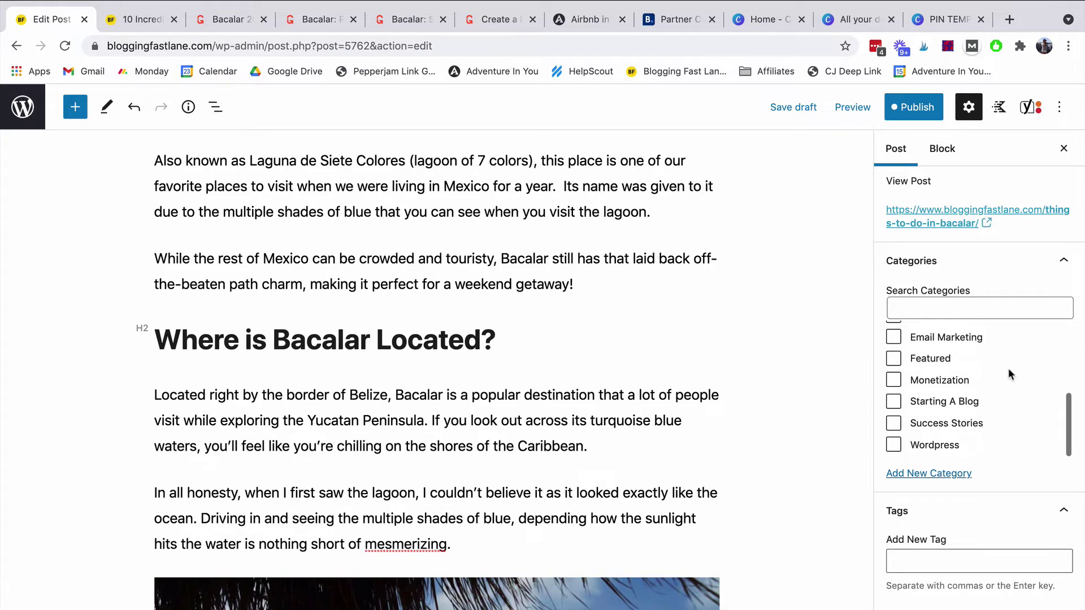
{"action": "scroll", "coordinate": [974, 551], "scroll_direction": "down", "scroll_amount": 5}
{"action": "scroll", "coordinate": [975, 549], "scroll_direction": "down", "scroll_amount": 1}
{"action": "scroll", "coordinate": [976, 447], "scroll_direction": "down", "scroll_amount": 10}
{"action": "scroll", "coordinate": [965, 474], "scroll_direction": "down", "scroll_amount": 2}
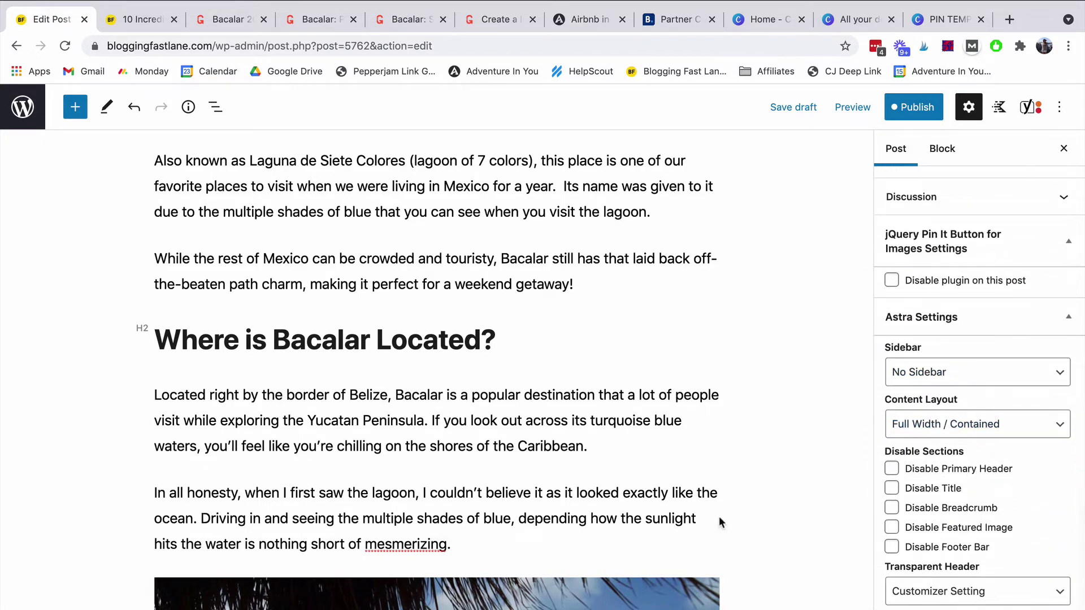
Set the Yoast SEO focus keyphrase below the post to "things to do in bacalar"
{"action": "scroll", "coordinate": [850, 503], "scroll_direction": "down", "scroll_amount": 15}
{"action": "scroll", "coordinate": [648, 521], "scroll_direction": "down", "scroll_amount": 20}
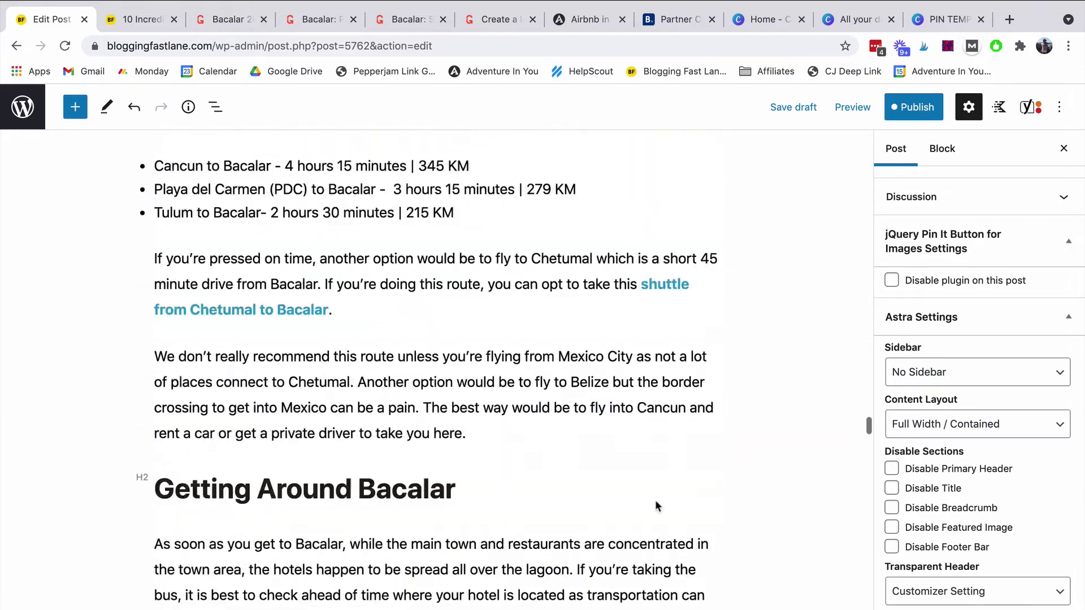
{"action": "scroll", "coordinate": [661, 489], "scroll_direction": "down", "scroll_amount": 15}
{"action": "scroll", "coordinate": [659, 485], "scroll_direction": "up", "scroll_amount": 3}
{"action": "left_click", "coordinate": [79, 293]}
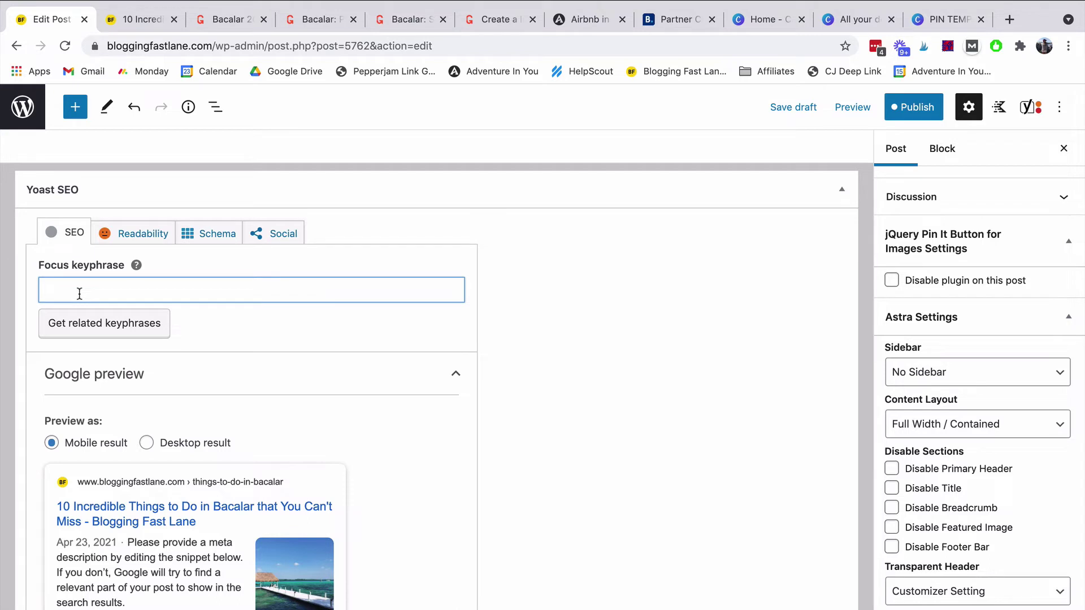
{"action": "type", "text": "things to do in ba"}
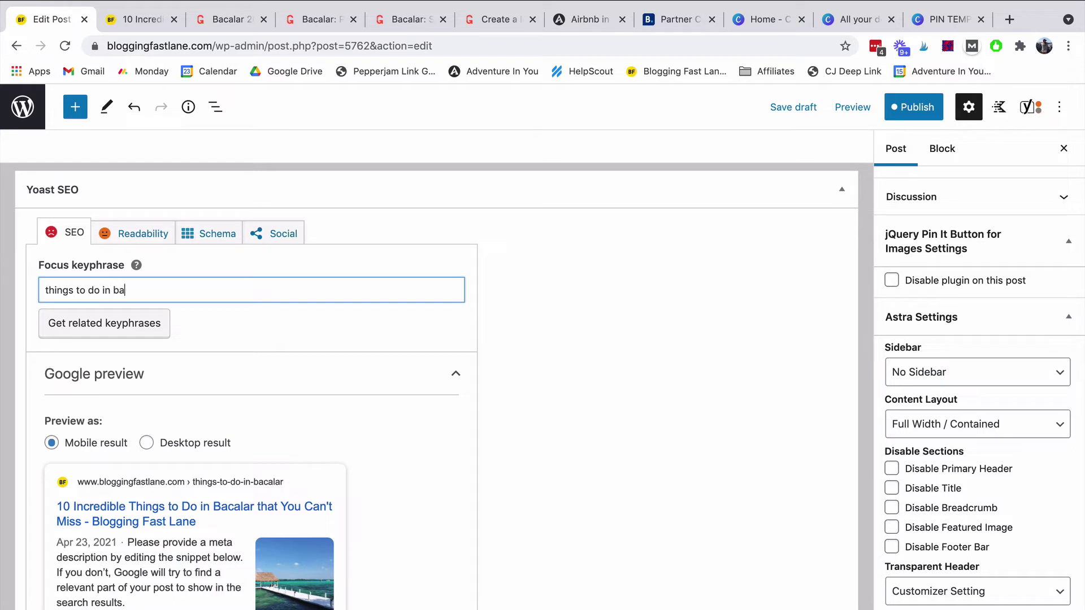
{"action": "left_click", "coordinate": [225, 317]}
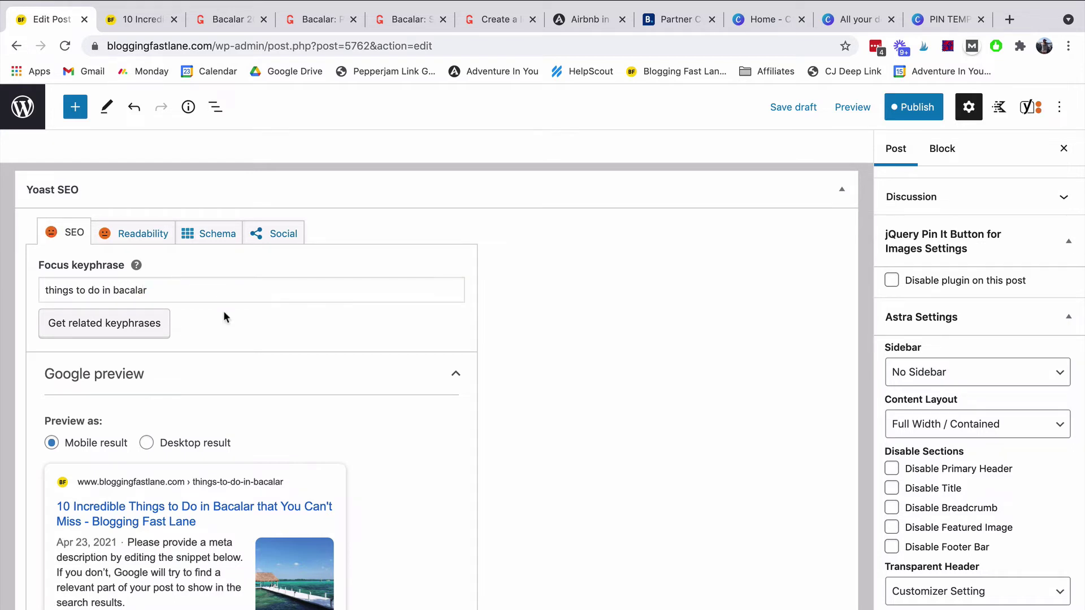
Check the Yoast readability and SEO sections and compare the desktop and mobile versions of the Google preview
{"action": "left_click", "coordinate": [113, 232]}
{"action": "left_click", "coordinate": [73, 287]}
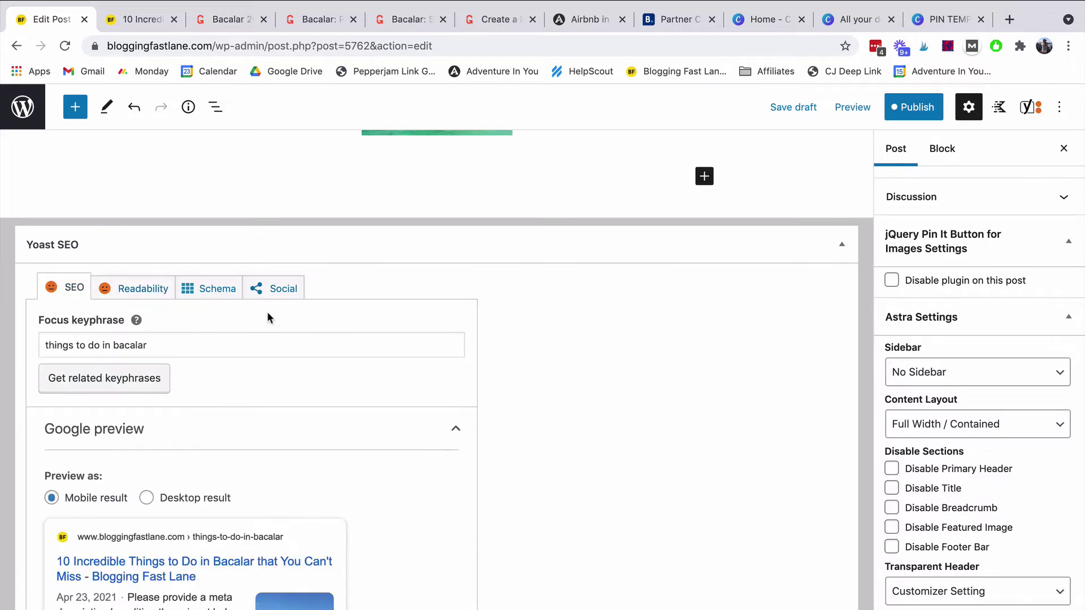
{"action": "scroll", "coordinate": [279, 317], "scroll_direction": "down", "scroll_amount": 3}
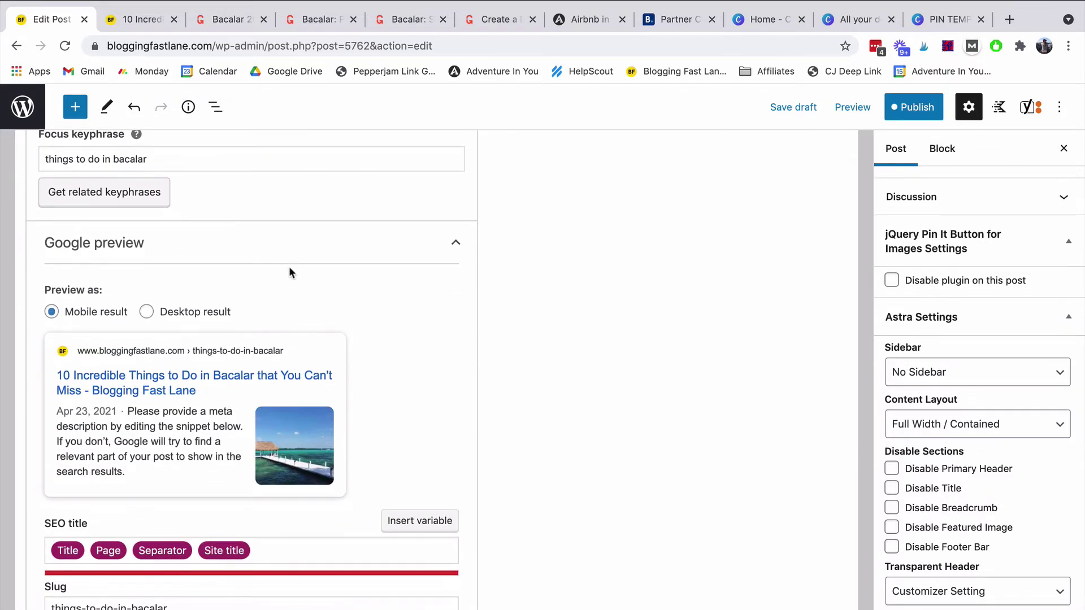
{"action": "scroll", "coordinate": [290, 266], "scroll_direction": "down", "scroll_amount": 2}
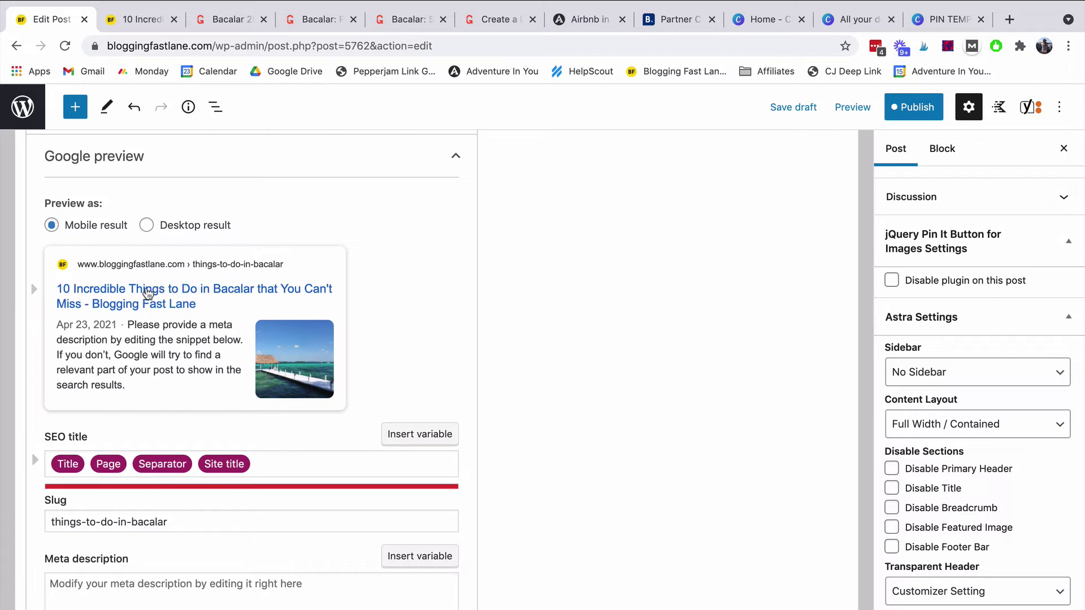
{"action": "left_click", "coordinate": [161, 227]}
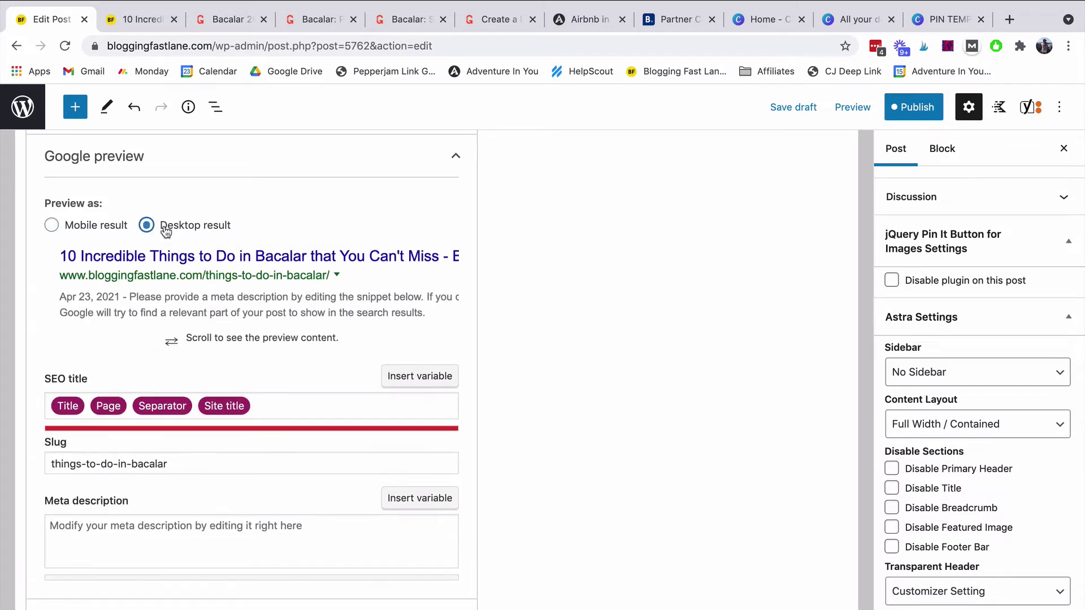
{"action": "left_click", "coordinate": [53, 227]}
Remove the Title, Page, Separator and Site title variables from the SEO title
{"action": "left_click", "coordinate": [287, 464]}
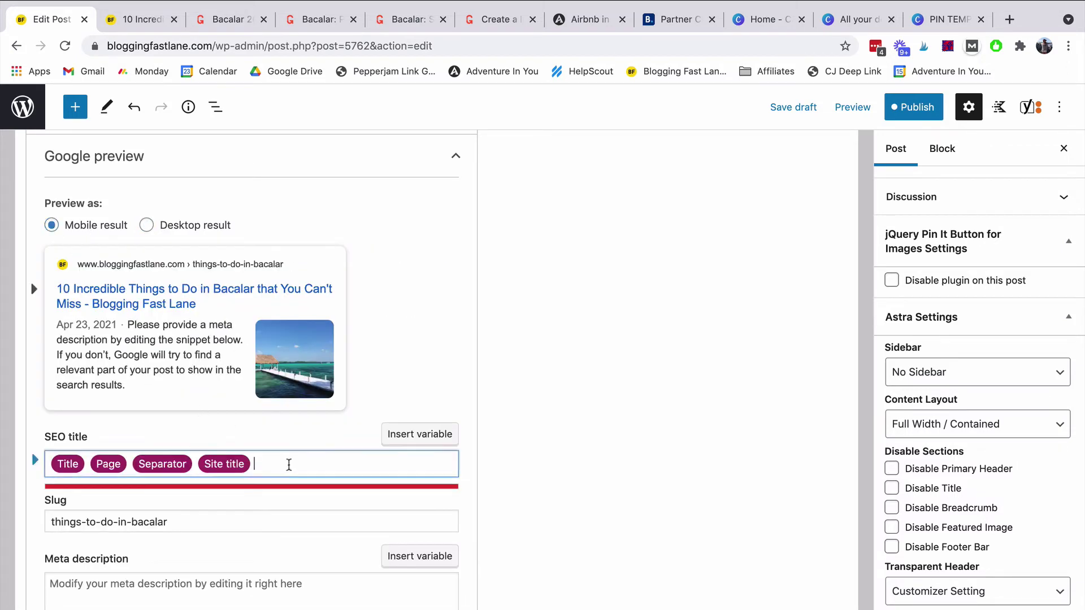
{"action": "key", "text": "BackSpace"}
{"action": "key", "text": "BackSpace"}
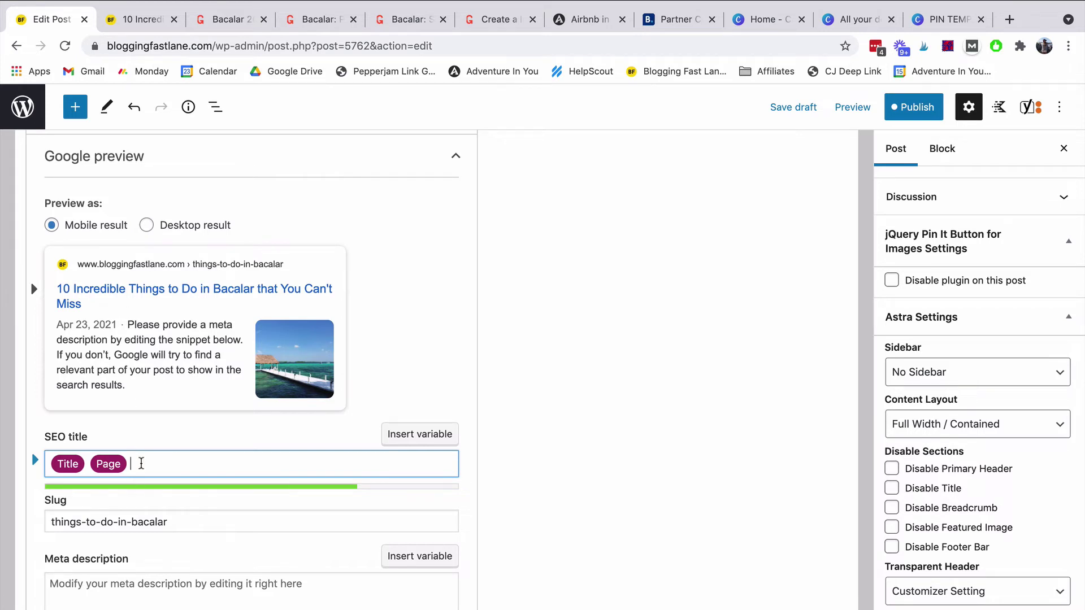
{"action": "left_click_drag", "start_coordinate": [142, 464], "coordinate": [13, 453]}
{"action": "key", "text": "BackSpace"}
{"action": "type", "text": "10 "}
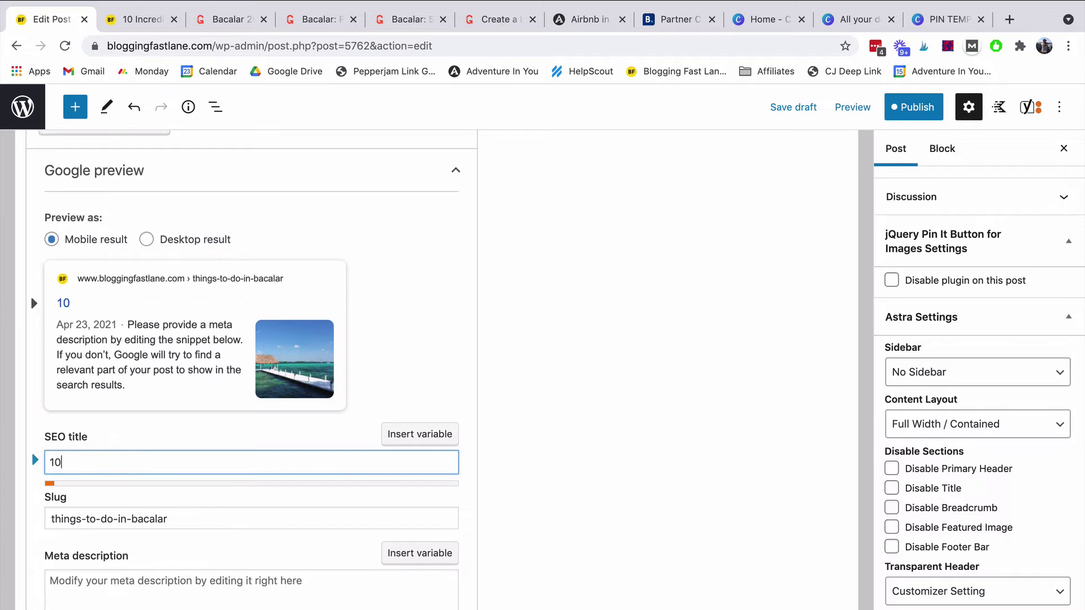
{"action": "type", "text": "Things"}
{"action": "key", "text": "BackSpace"}
{"action": "key", "text": "BackSpace"}
{"action": "key", "text": "BackSpace"}
{"action": "key", "text": "BackSpace"}
{"action": "key", "text": "BackSpace"}
{"action": "key", "text": "BackSpace"}
{"action": "key", "text": "BackSpace"}
{"action": "key", "text": "BackSpace"}
{"action": "key", "text": "BackSpace"}
Enter "Things to do in Bacalar: 10 Things You Don't Want to Miss" as the SEO title
{"action": "type", "text": "Things to do in "}
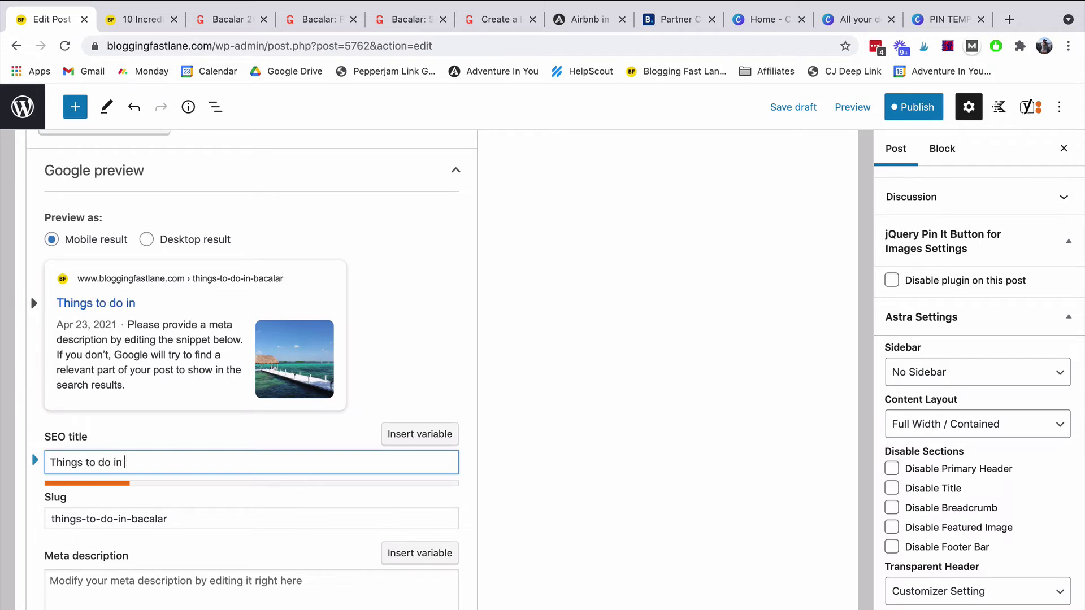
{"action": "type", "text": "Bacalar:"}
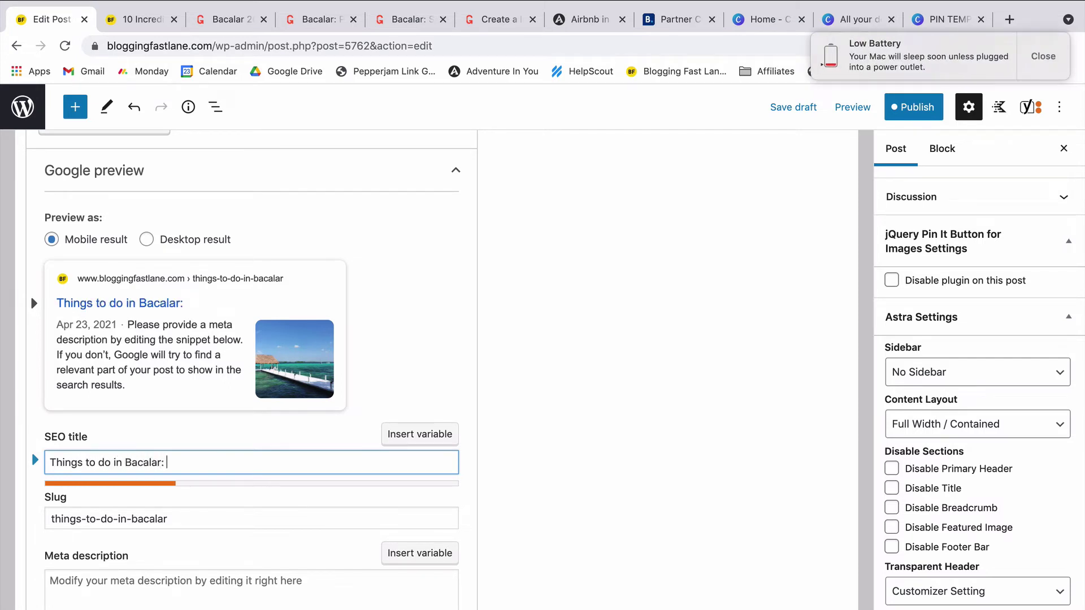
{"action": "left_click", "coordinate": [1046, 62]}
{"action": "type", "text": ": 10 Things I"}
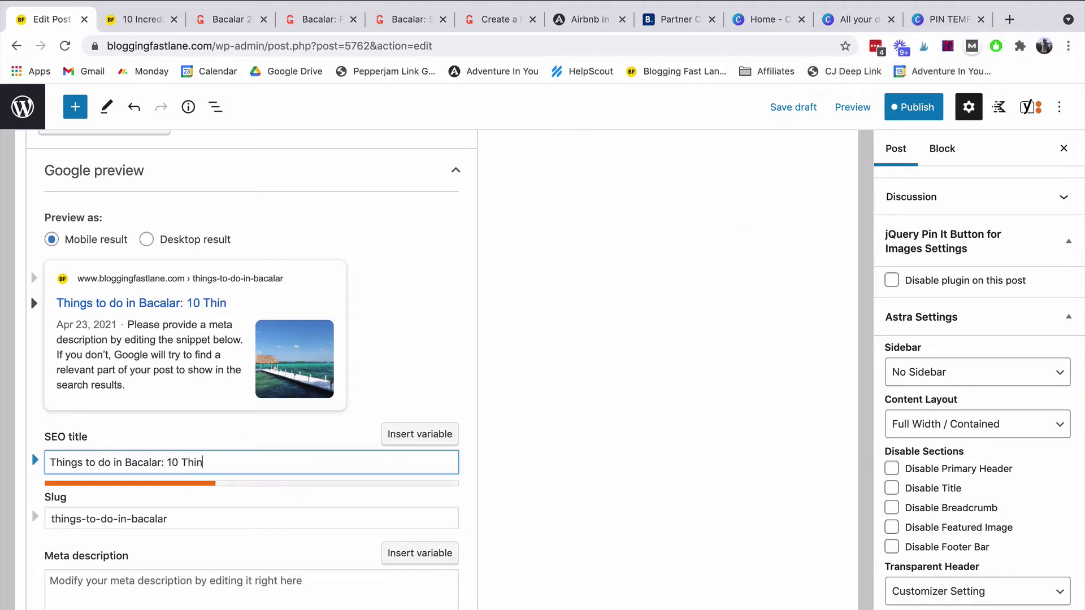
{"action": "key", "text": "BackSpace"}
{"action": "type", "text": "You Don't Want to Miss"}
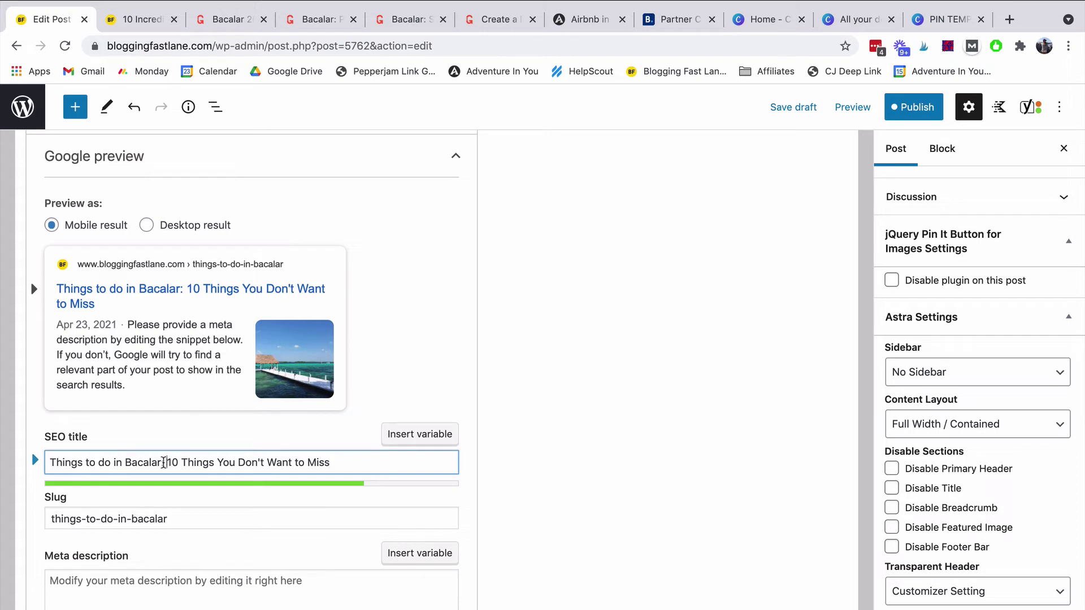
Compare the SEO title in the desktop and mobile Google previews and open the meta description for editing
{"action": "left_click_drag", "start_coordinate": [166, 463], "coordinate": [24, 468]}
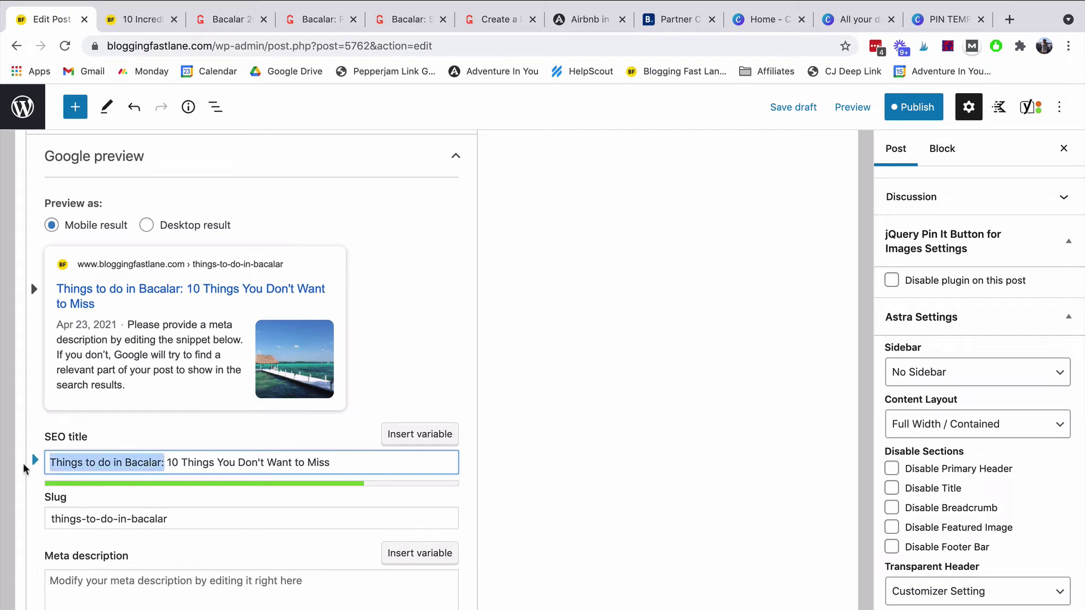
{"action": "left_click", "coordinate": [148, 225]}
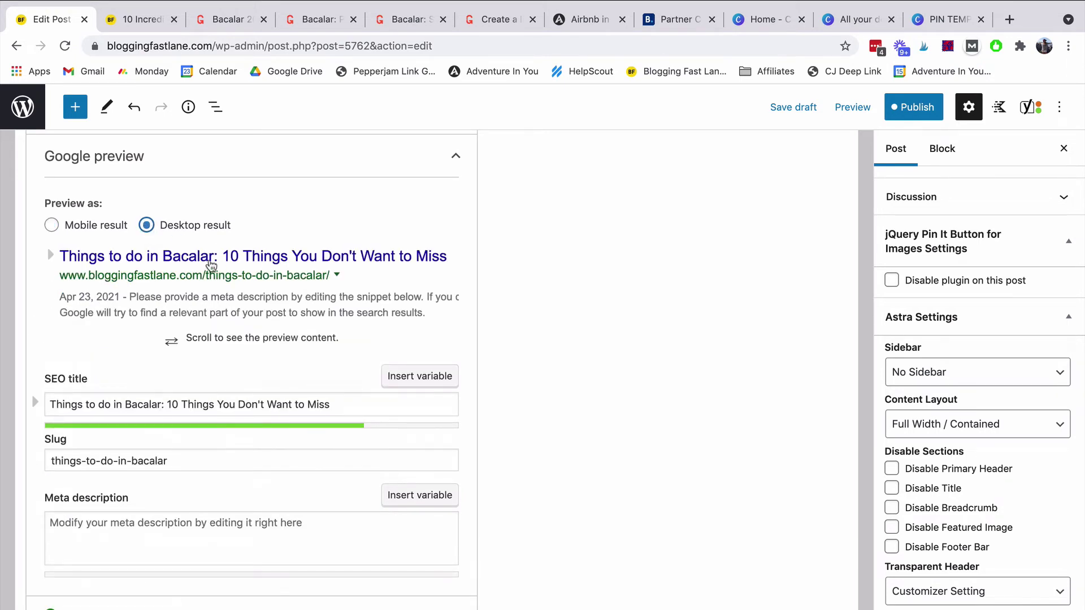
{"action": "left_click", "coordinate": [87, 225]}
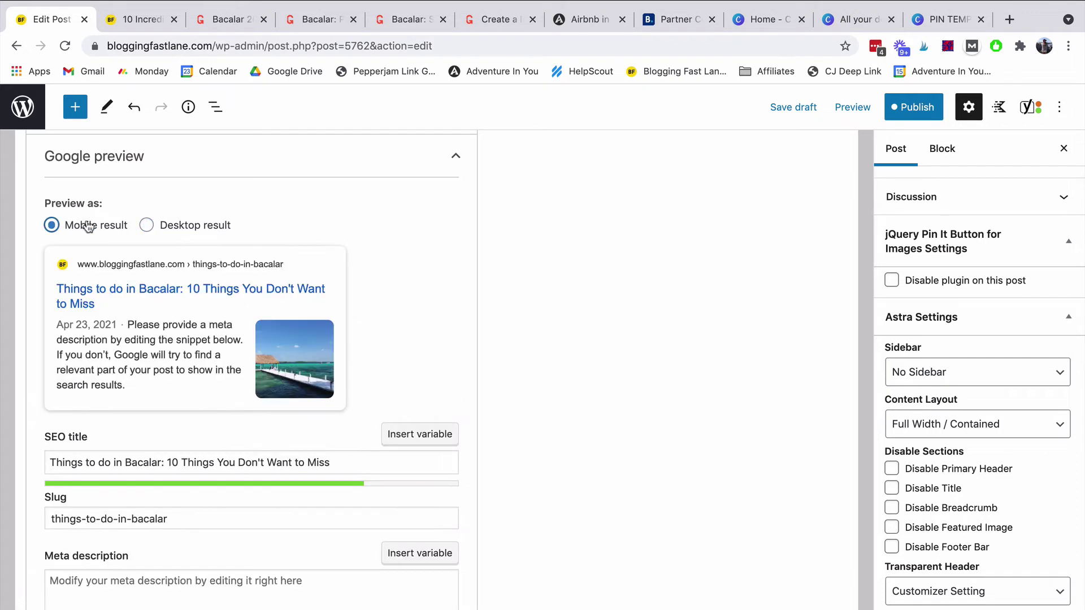
{"action": "scroll", "coordinate": [238, 506], "scroll_direction": "down", "scroll_amount": 3}
{"action": "left_click", "coordinate": [184, 435]}
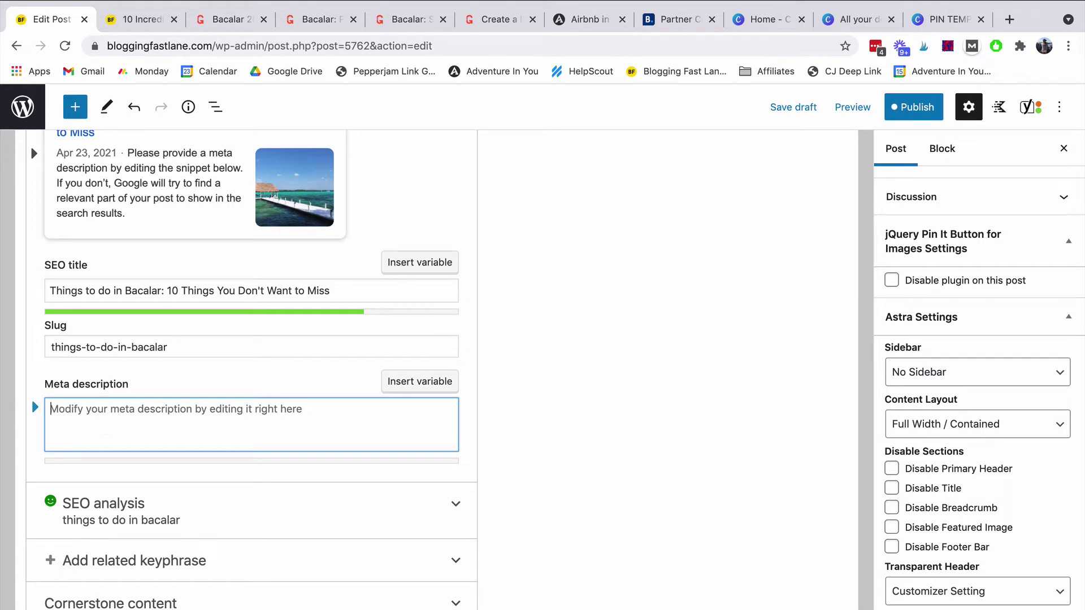
{"action": "type", "text": "Want to"}
{"action": "key", "text": "BackSpace"}
{"action": "key", "text": "BackSpace"}
{"action": "key", "text": "BackSpace"}
{"action": "key", "text": "BackSpace"}
{"action": "key", "text": "BackSpace"}
{"action": "key", "text": "BackSpace"}
{"action": "key", "text": "BackSpace"}
Start the meta description with "Planning a trip to Bacalar? Check out our guide on the best things to do"
{"action": "type", "text": "Plann"}
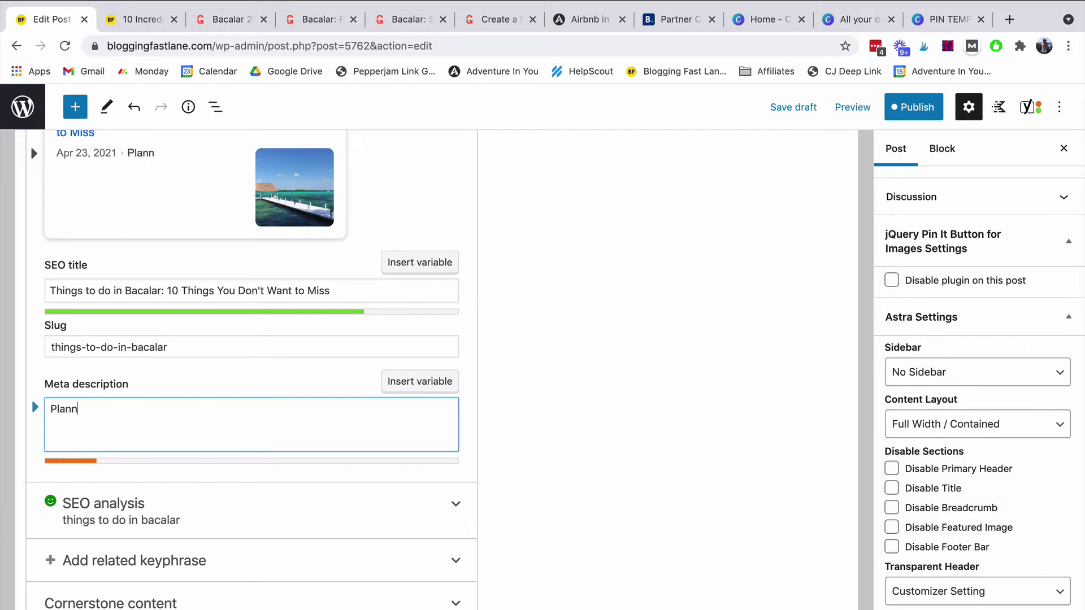
{"action": "type", "text": "ing a trip to Bac"}
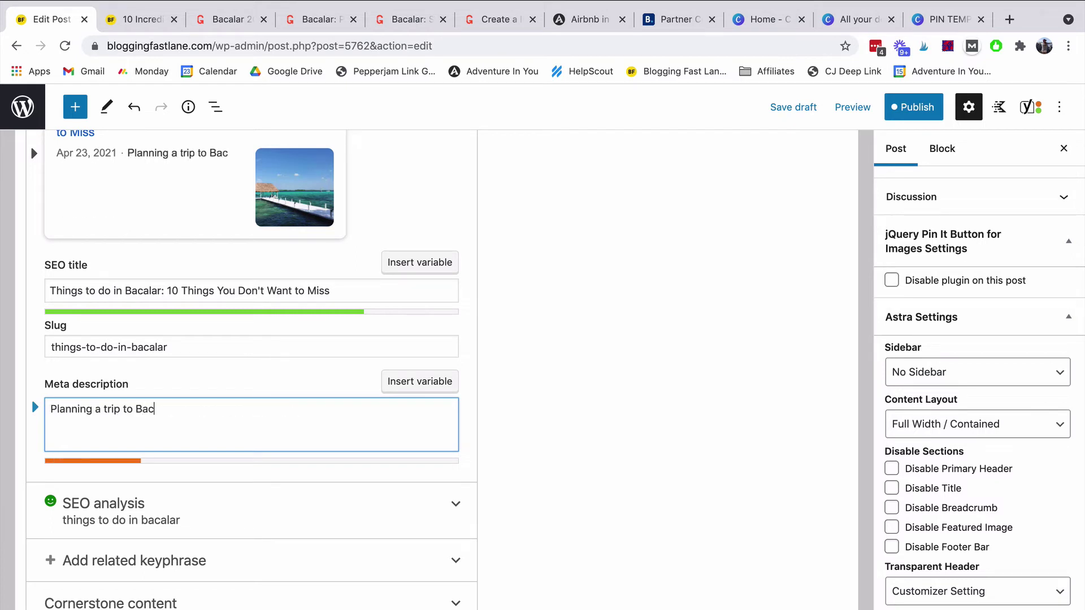
{"action": "type", "text": "alar? Check out o"}
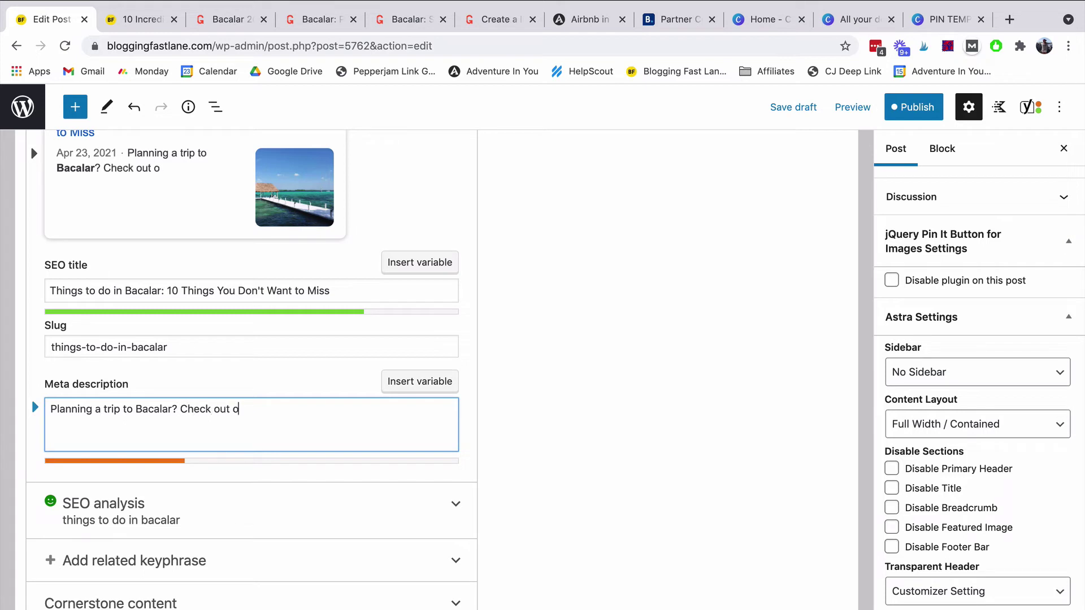
{"action": "type", "text": "ur guide on the be"}
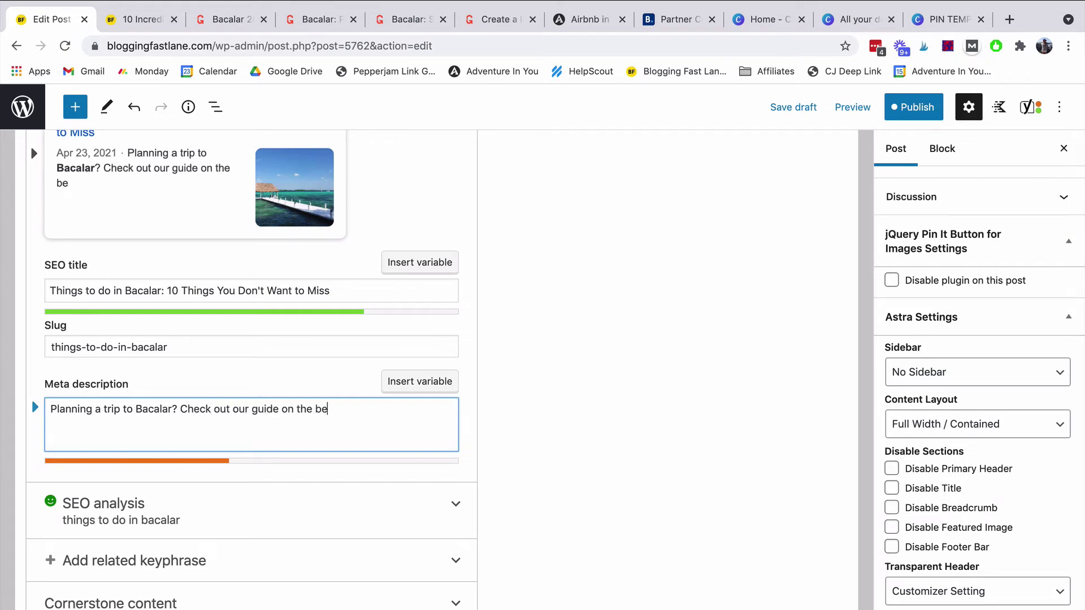
{"action": "type", "text": "st things to do "}
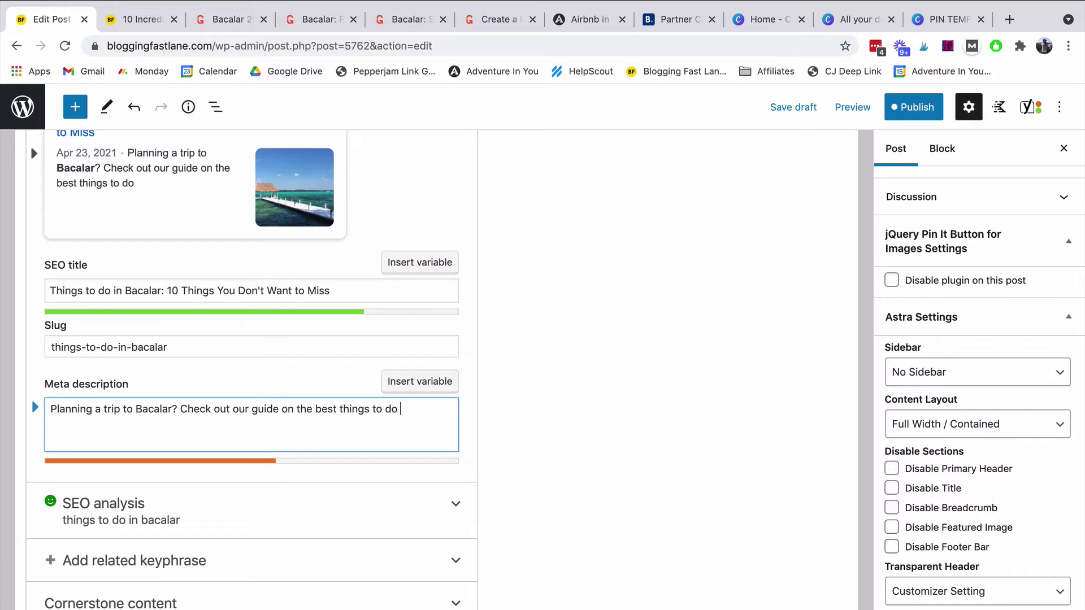
Complete the meta description with "in Bacalar, including where to eat, stay, and more."
{"action": "type", "text": "in CVBac"}
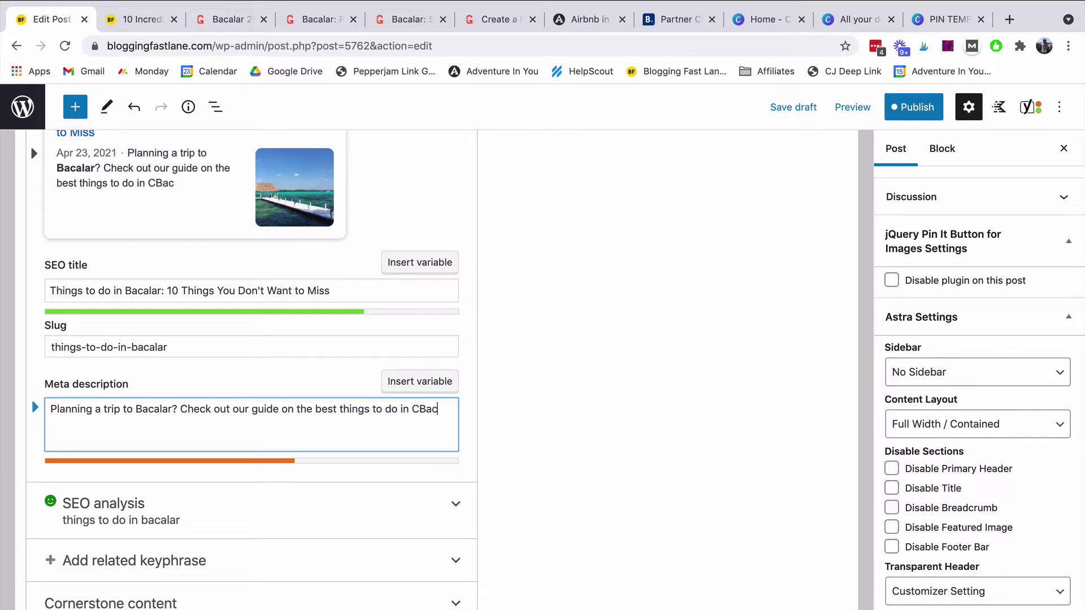
{"action": "key", "text": "BackSpace"}
{"action": "key", "text": "BackSpace"}
{"action": "type", "text": "Bacalar, includiong wit"}
{"action": "key", "text": "BackSpace"}
{"action": "key", "text": "BackSpace"}
{"action": "key", "text": "BackSpace"}
{"action": "key", "text": "BackSpace"}
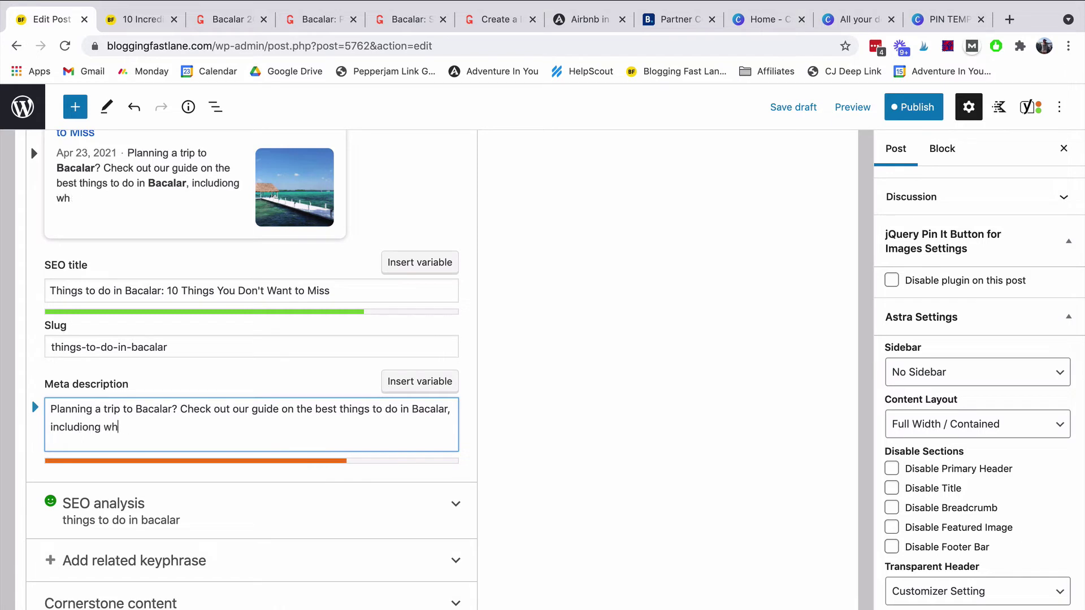
{"action": "key", "text": "BackSpace"}
{"action": "key", "text": "BackSpace"}
{"action": "key", "text": "BackSpace"}
{"action": "key", "text": "BackSpace"}
{"action": "type", "text": "ing where to ea"}
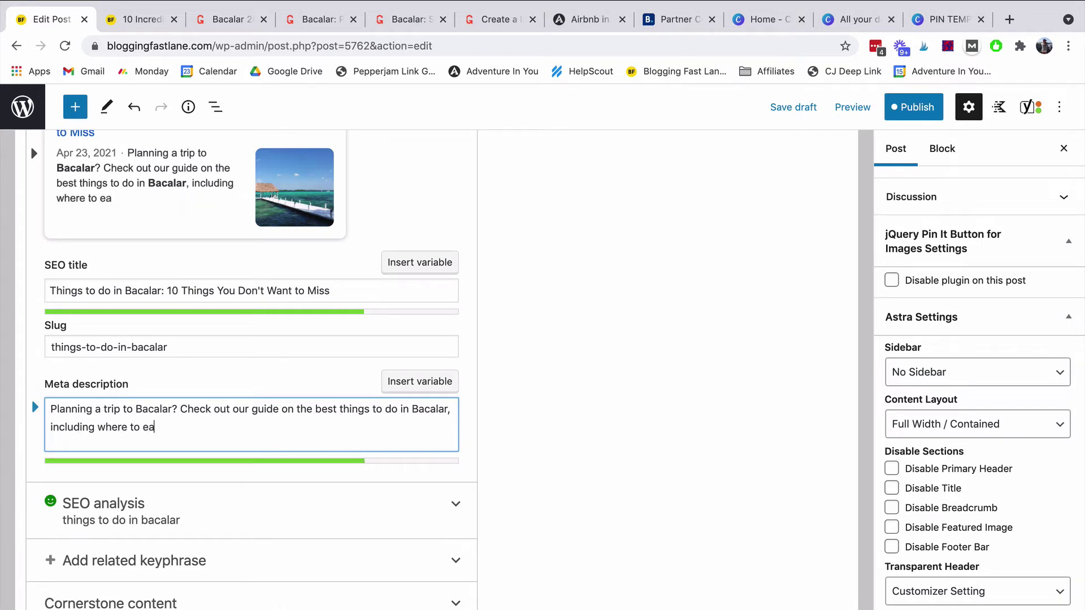
{"action": "type", "text": "t, stay, and more."}
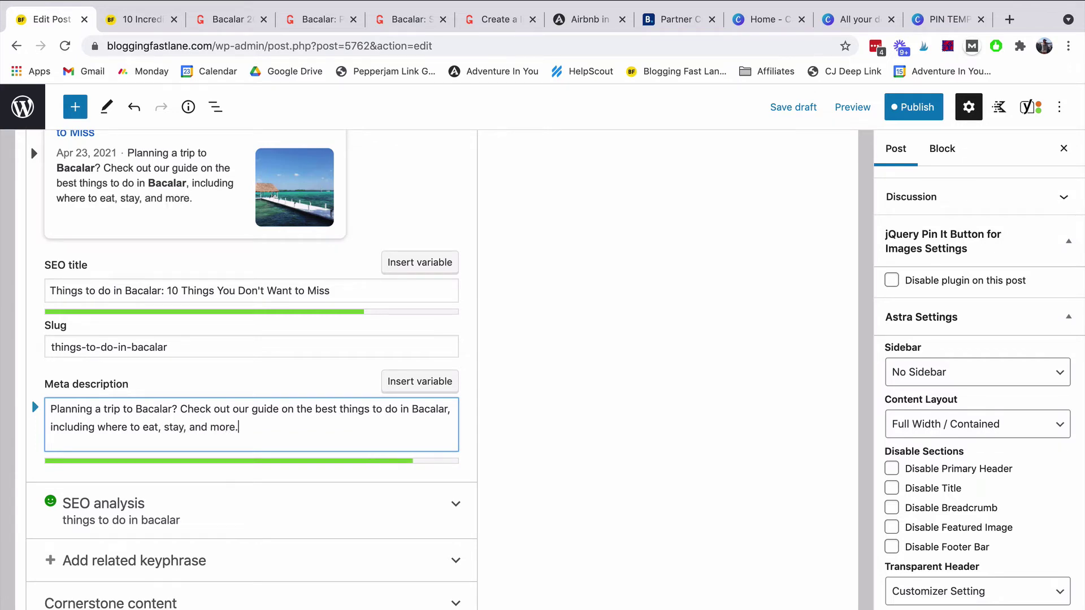
Replace "Check out" in the meta description with "Click here to read"
{"action": "scroll", "coordinate": [149, 437], "scroll_direction": "up", "scroll_amount": 3}
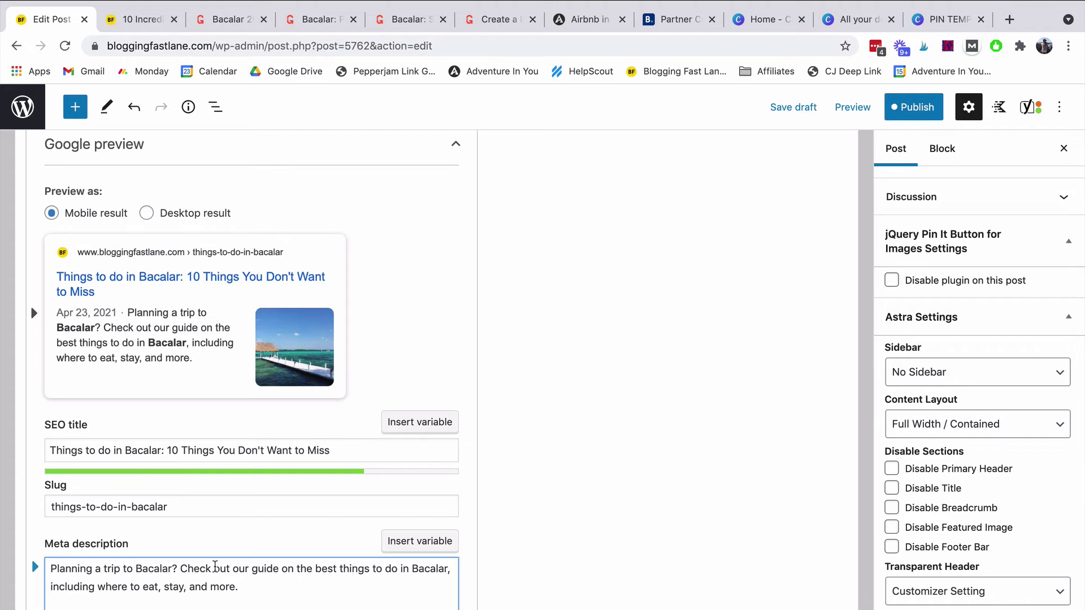
{"action": "left_click_drag", "start_coordinate": [230, 569], "coordinate": [181, 570]}
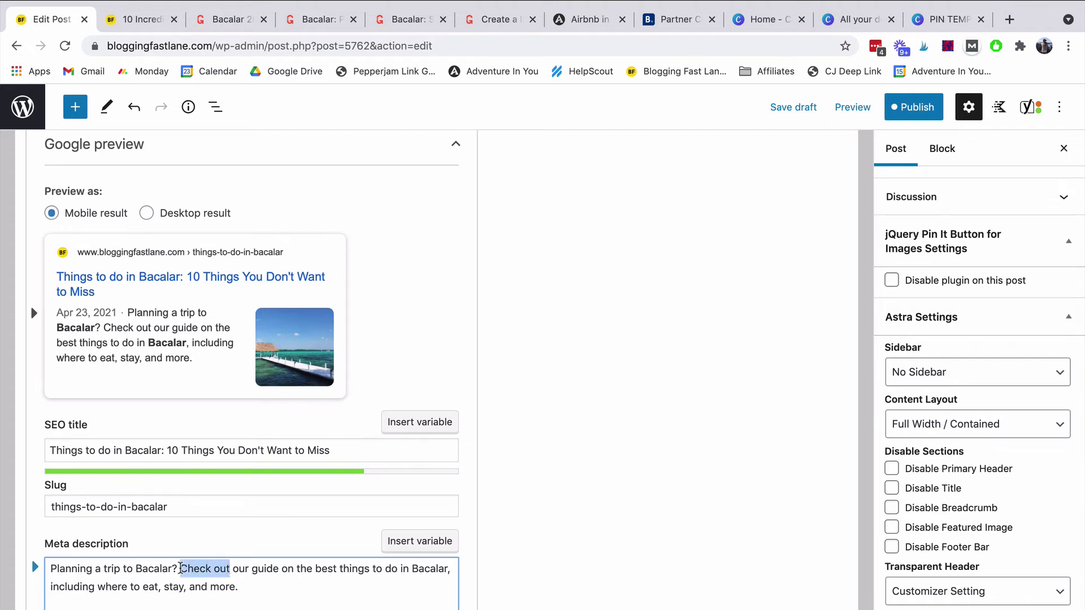
{"action": "type", "text": "Click here to read"}
{"action": "scroll", "coordinate": [323, 585], "scroll_direction": "down", "scroll_amount": 1}
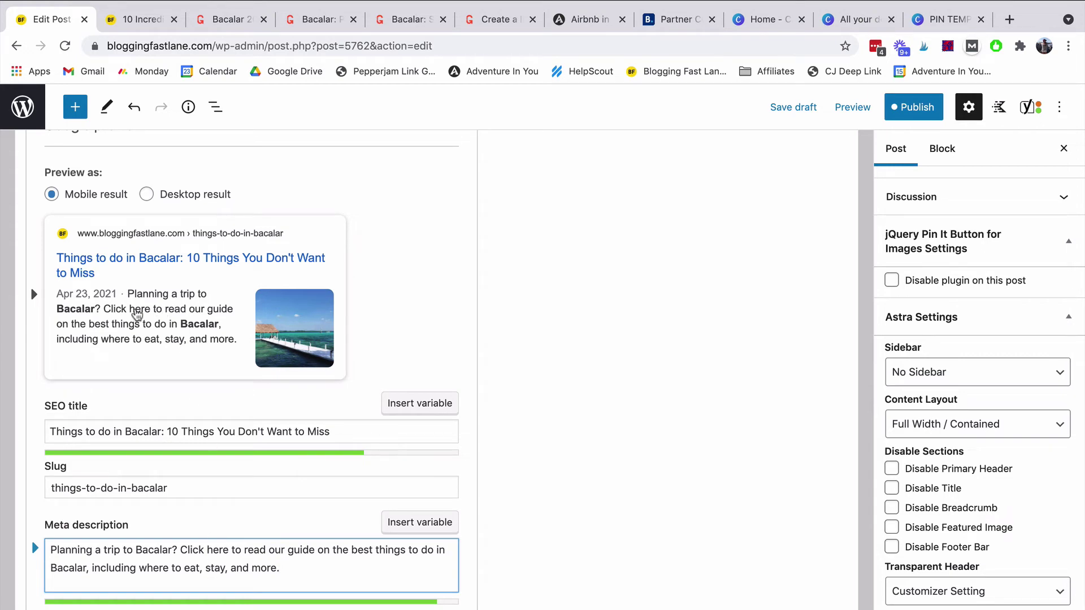
Review the Yoast readability analysis and return to the post's SEO settings
{"action": "scroll", "coordinate": [210, 360], "scroll_direction": "up", "scroll_amount": 5}
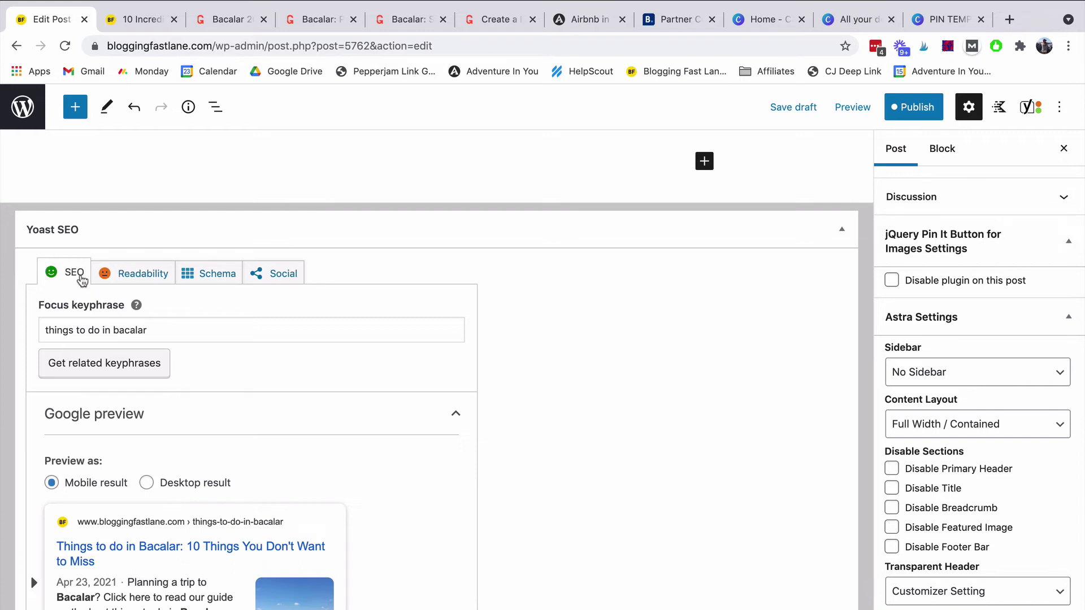
{"action": "left_click", "coordinate": [127, 275]}
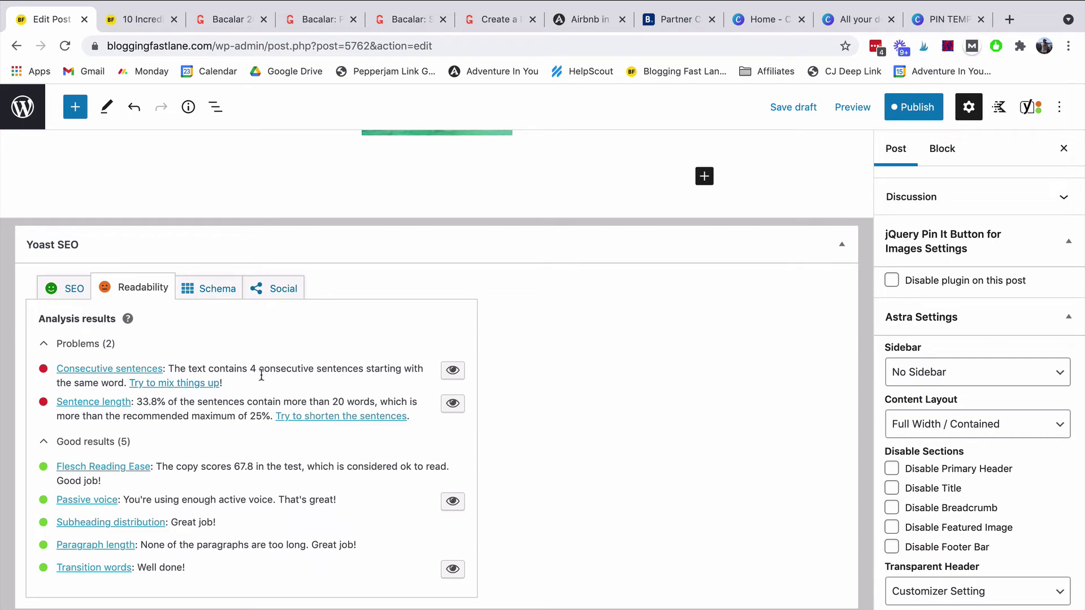
{"action": "left_click", "coordinate": [64, 288]}
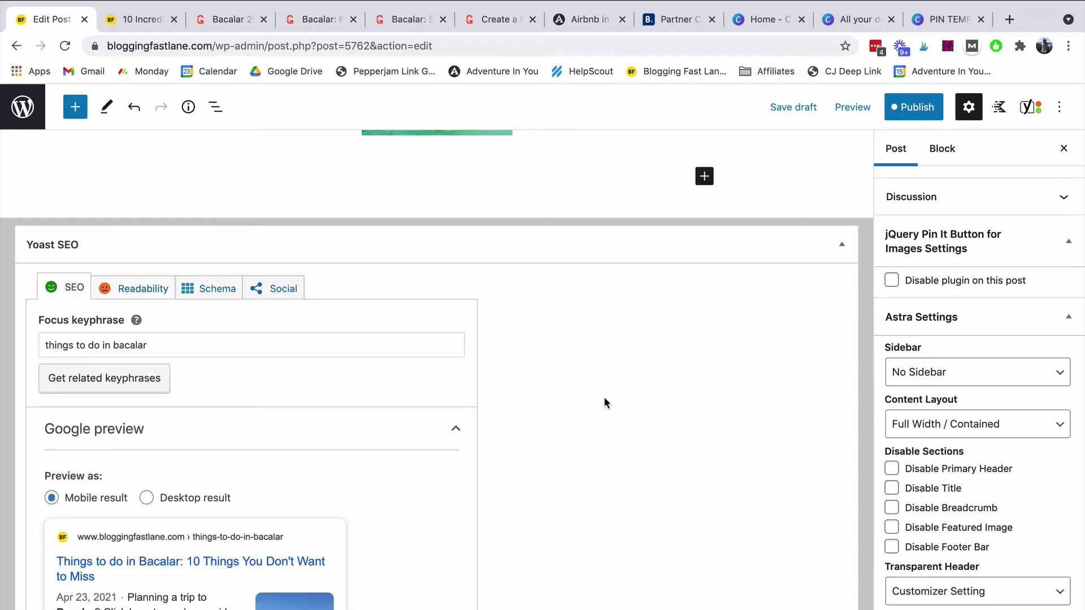
{"action": "scroll", "coordinate": [604, 395], "scroll_direction": "down", "scroll_amount": 10}
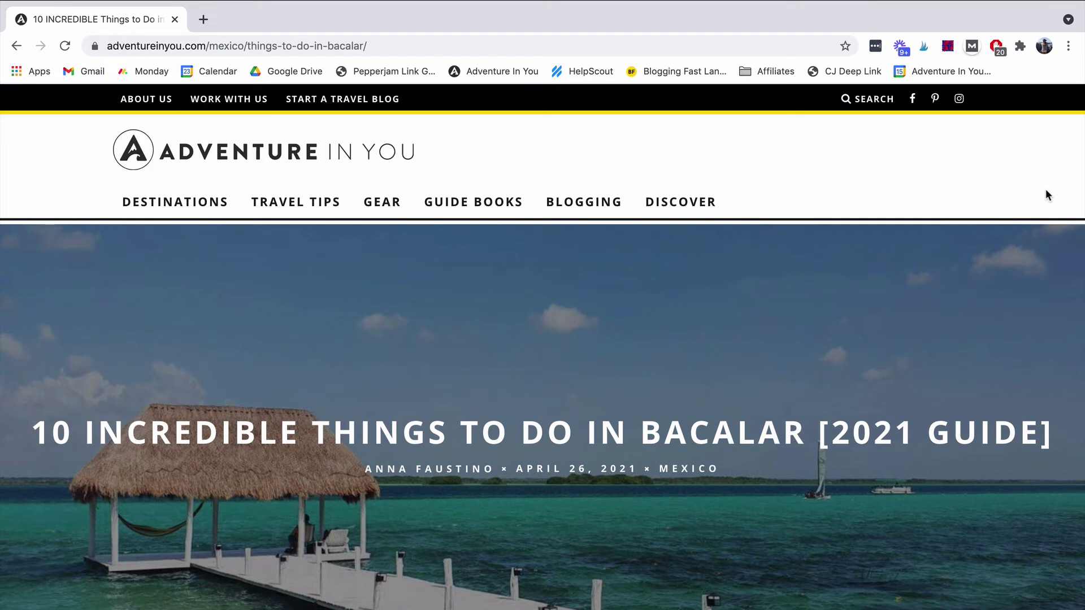
Examine the published Bacalar post's header and introduction, and expand its table of contents to review the section structure
{"action": "scroll", "coordinate": [1046, 190], "scroll_direction": "down", "scroll_amount": 1}
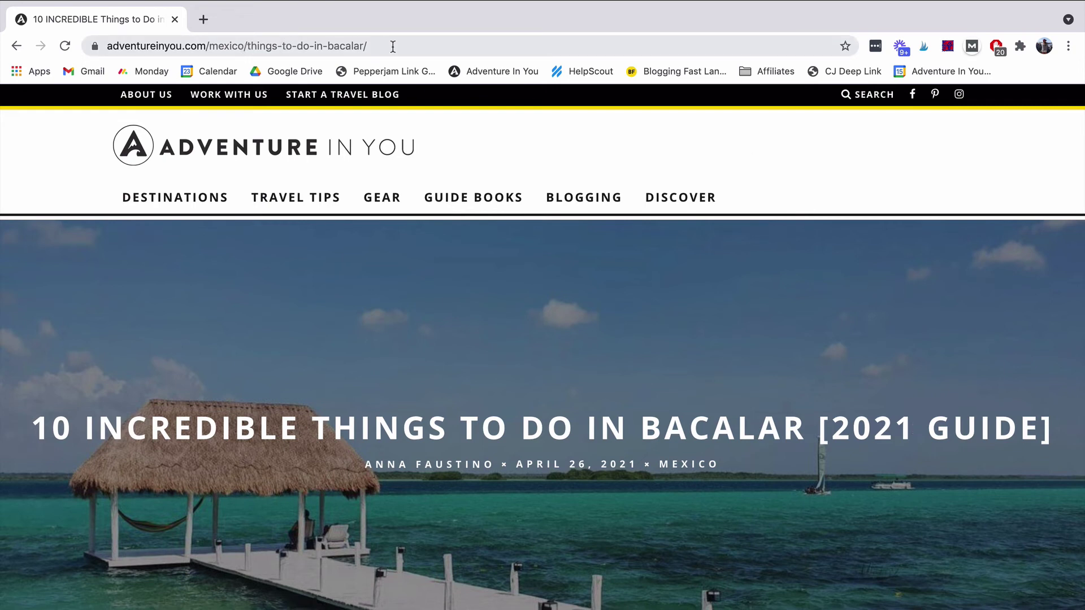
{"action": "scroll", "coordinate": [618, 375], "scroll_direction": "down", "scroll_amount": 6}
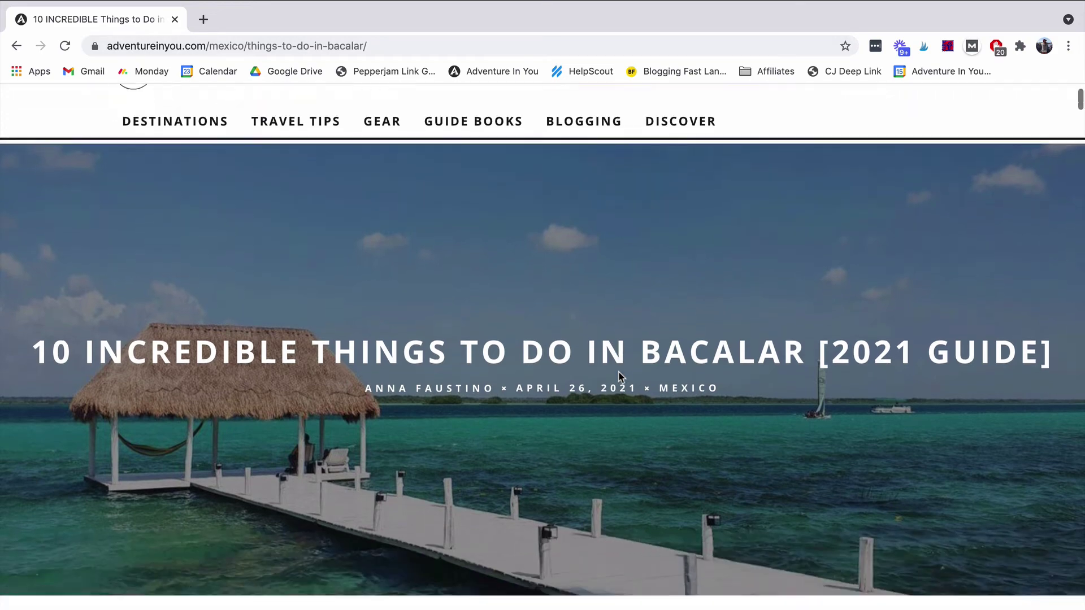
{"action": "scroll", "coordinate": [626, 554], "scroll_direction": "down", "scroll_amount": 8}
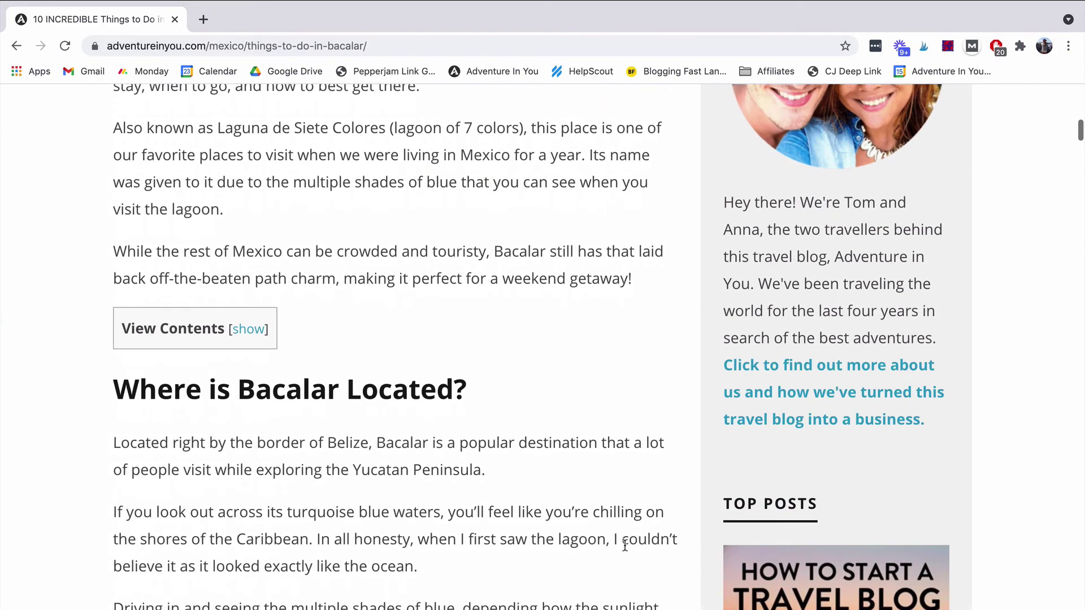
{"action": "left_click", "coordinate": [249, 330]}
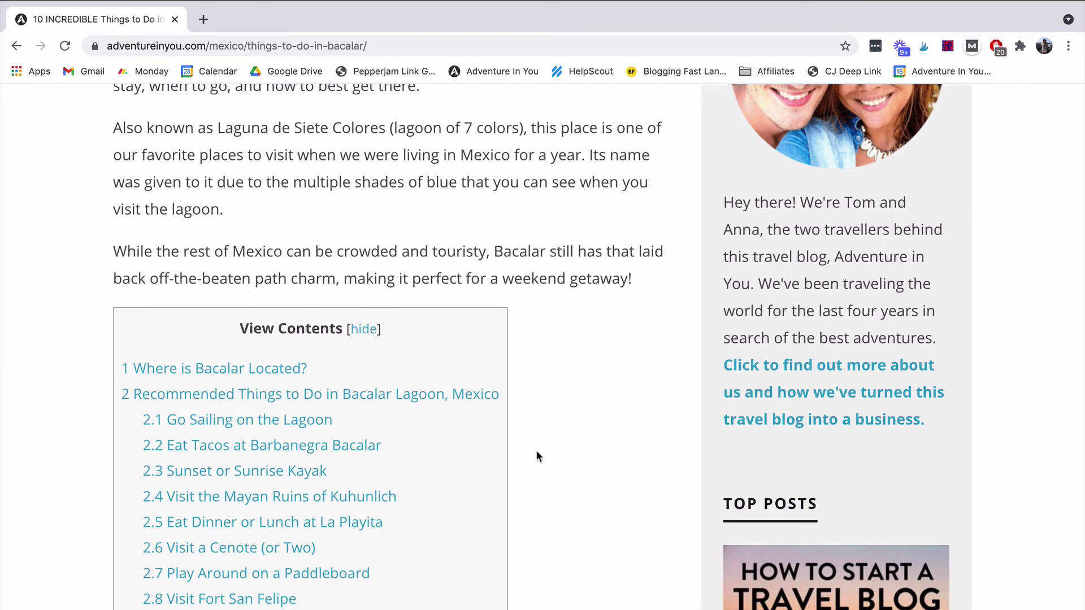
{"action": "scroll", "coordinate": [536, 452], "scroll_direction": "down", "scroll_amount": 5}
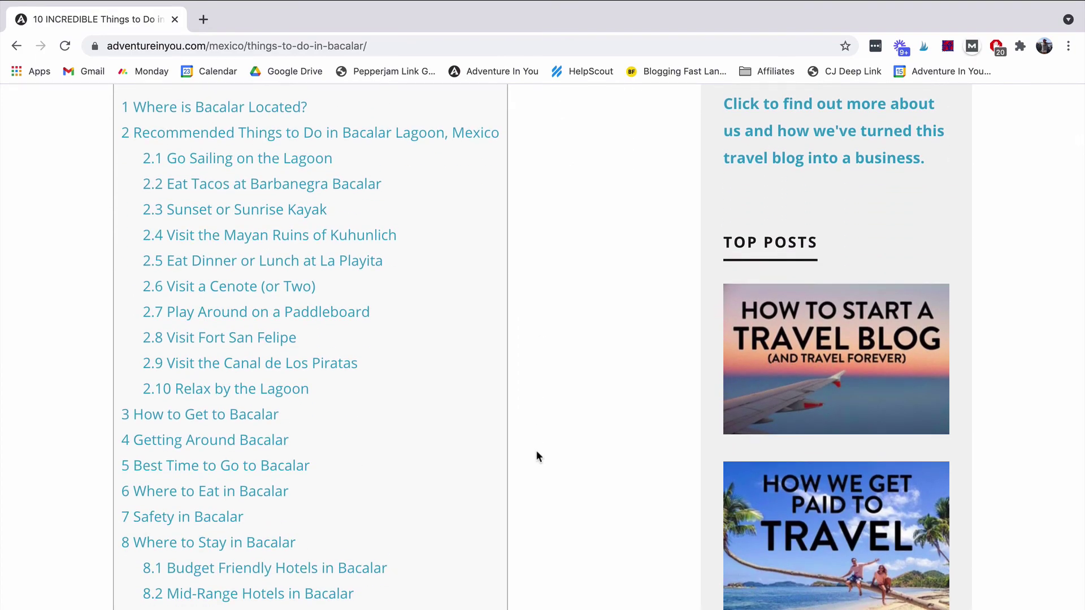
{"action": "scroll", "coordinate": [536, 453], "scroll_direction": "up", "scroll_amount": 10}
{"action": "scroll", "coordinate": [533, 457], "scroll_direction": "down", "scroll_amount": 10}
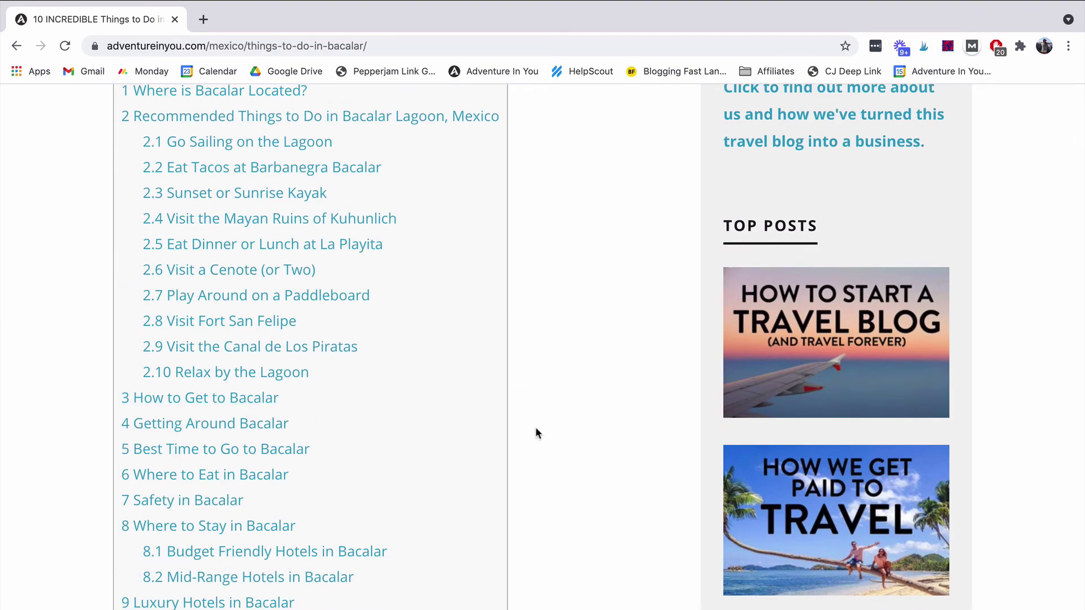
Examine the "Go Sailing on the Lagoon" section of the published post, including its "Book Here" links and insider tip
{"action": "scroll", "coordinate": [536, 428], "scroll_direction": "down", "scroll_amount": 11}
{"action": "scroll", "coordinate": [814, 535], "scroll_direction": "down", "scroll_amount": 7}
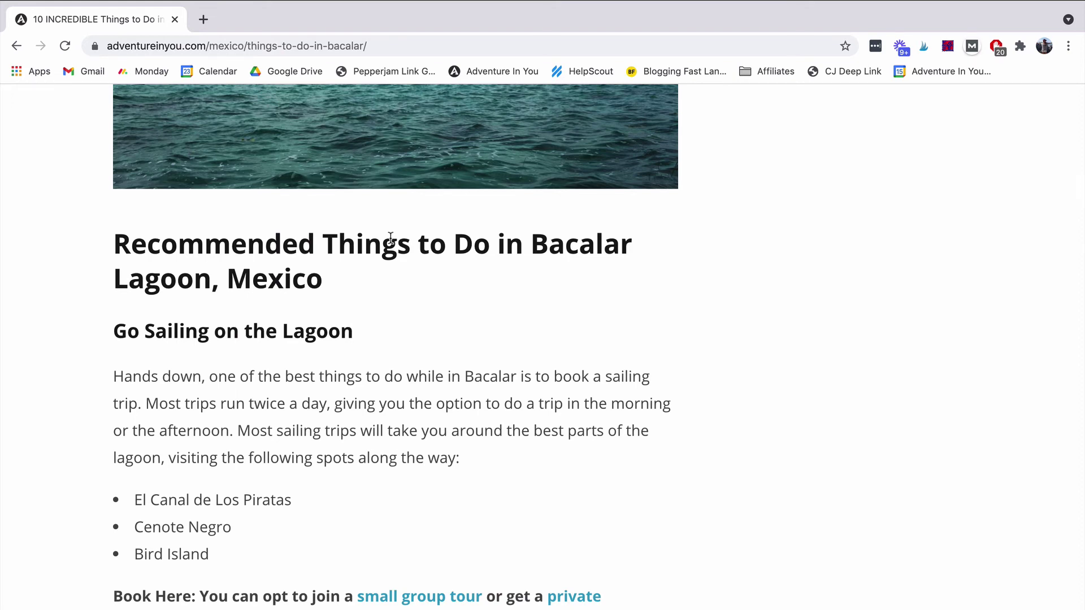
{"action": "scroll", "coordinate": [449, 472], "scroll_direction": "down", "scroll_amount": 4}
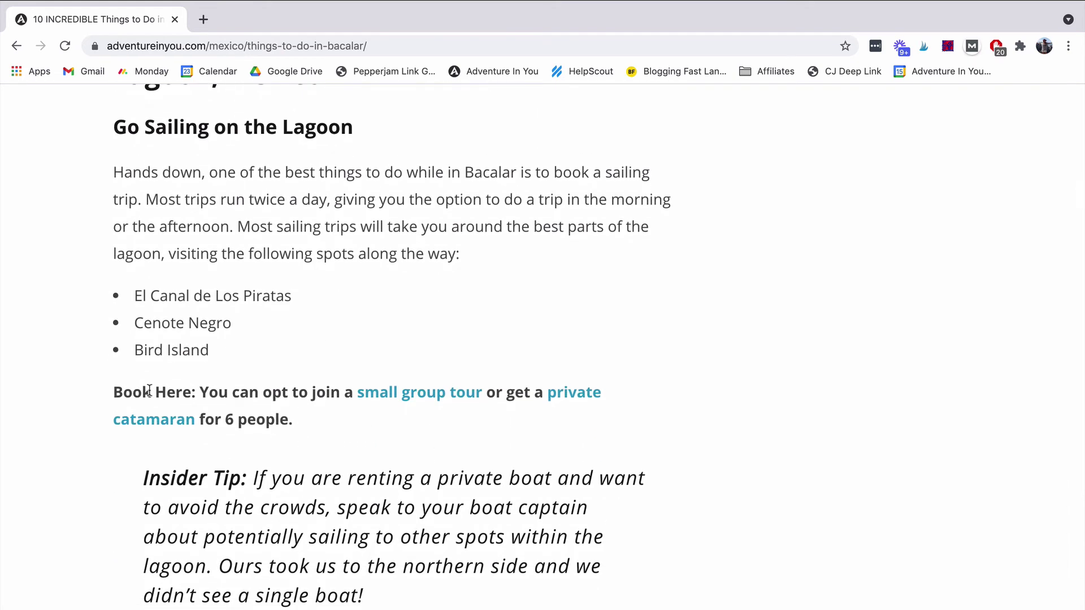
{"action": "left_click_drag", "start_coordinate": [114, 390], "coordinate": [195, 394]}
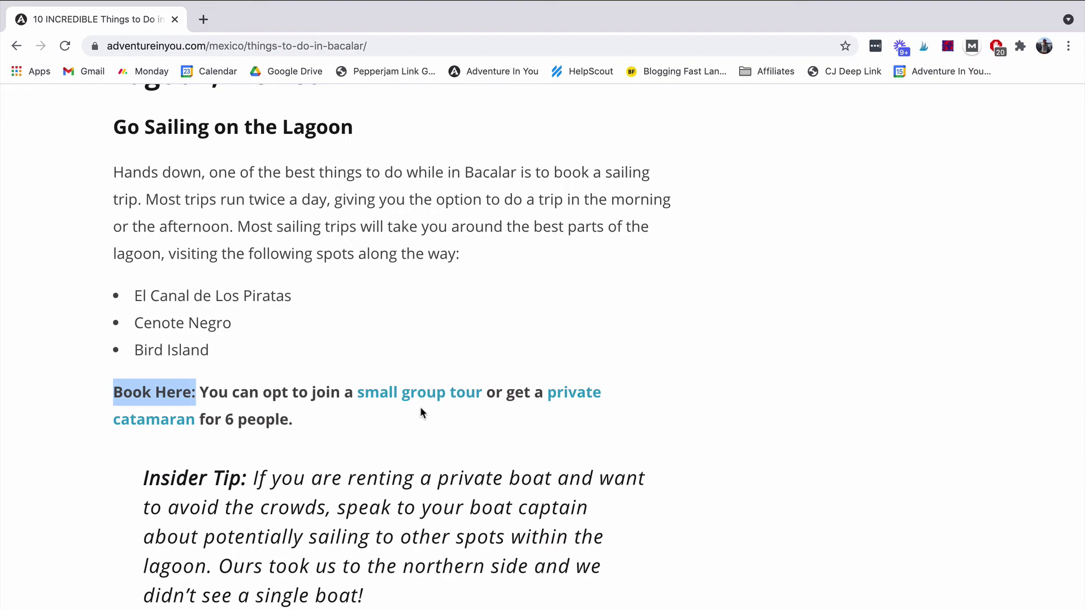
{"action": "left_click", "coordinate": [604, 436]}
{"action": "scroll", "coordinate": [604, 436], "scroll_direction": "down", "scroll_amount": 5}
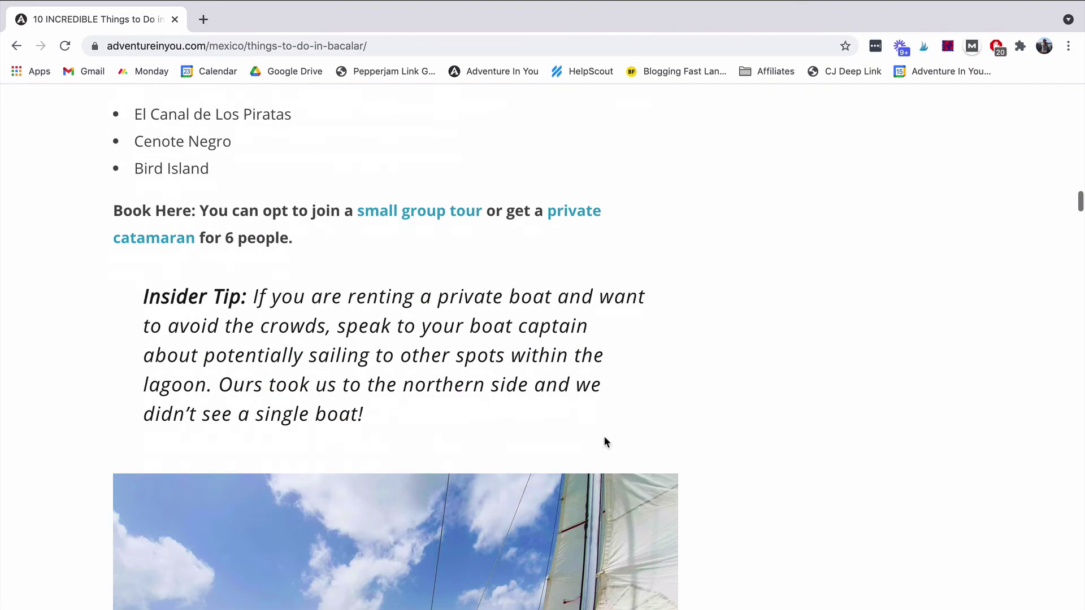
Read on through the published post's activity and transport sections, examining headings, photos, links and lists down to "Getting Around Bacalar"
{"action": "scroll", "coordinate": [839, 411], "scroll_direction": "down", "scroll_amount": 10}
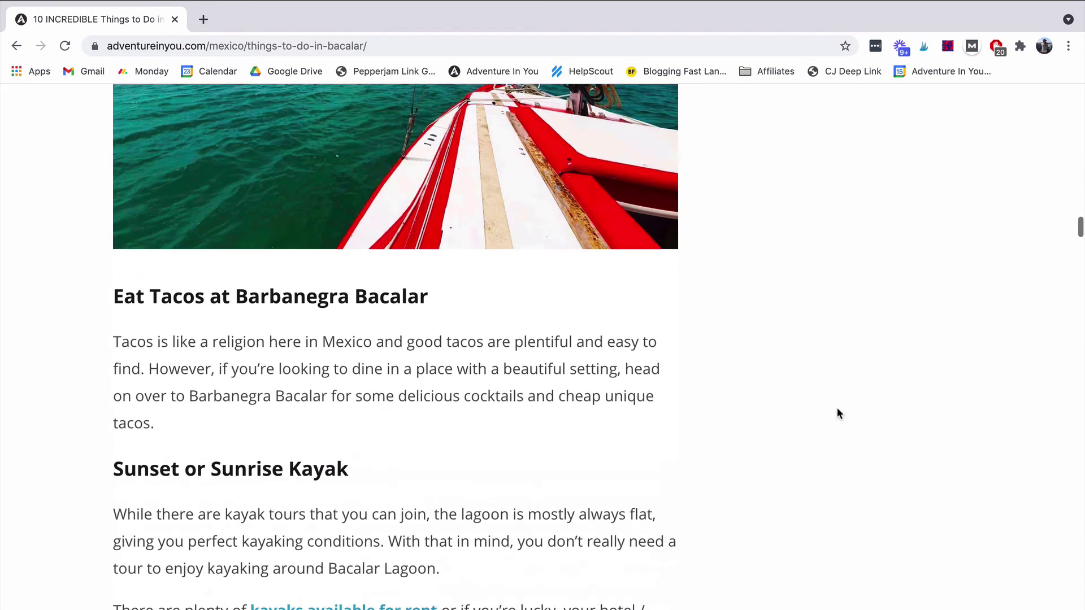
{"action": "scroll", "coordinate": [836, 410], "scroll_direction": "down", "scroll_amount": 7}
{"action": "scroll", "coordinate": [837, 410], "scroll_direction": "up", "scroll_amount": 6}
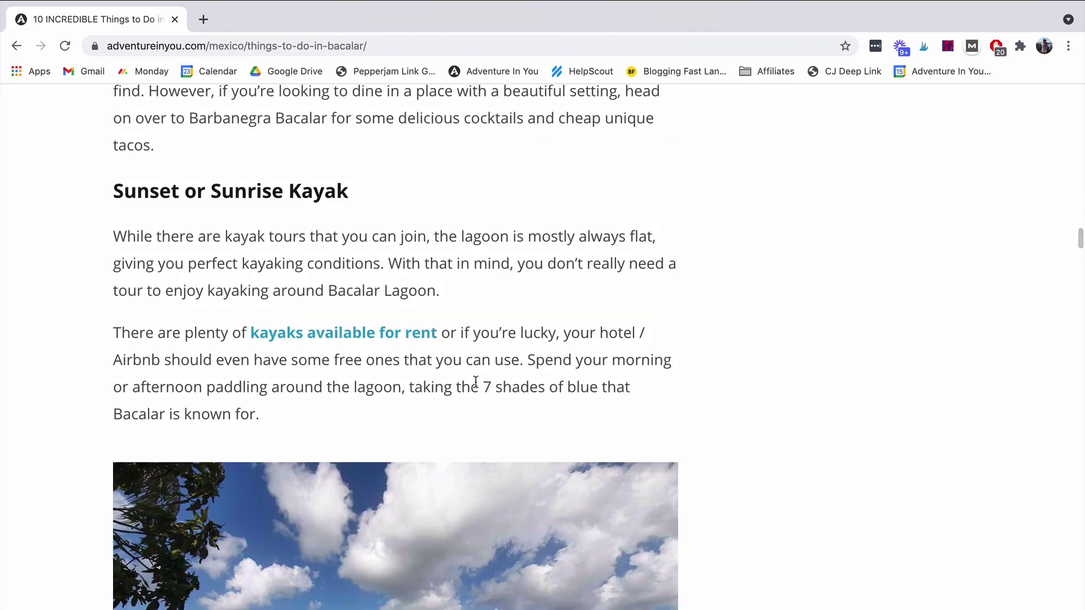
{"action": "scroll", "coordinate": [768, 492], "scroll_direction": "down", "scroll_amount": 13}
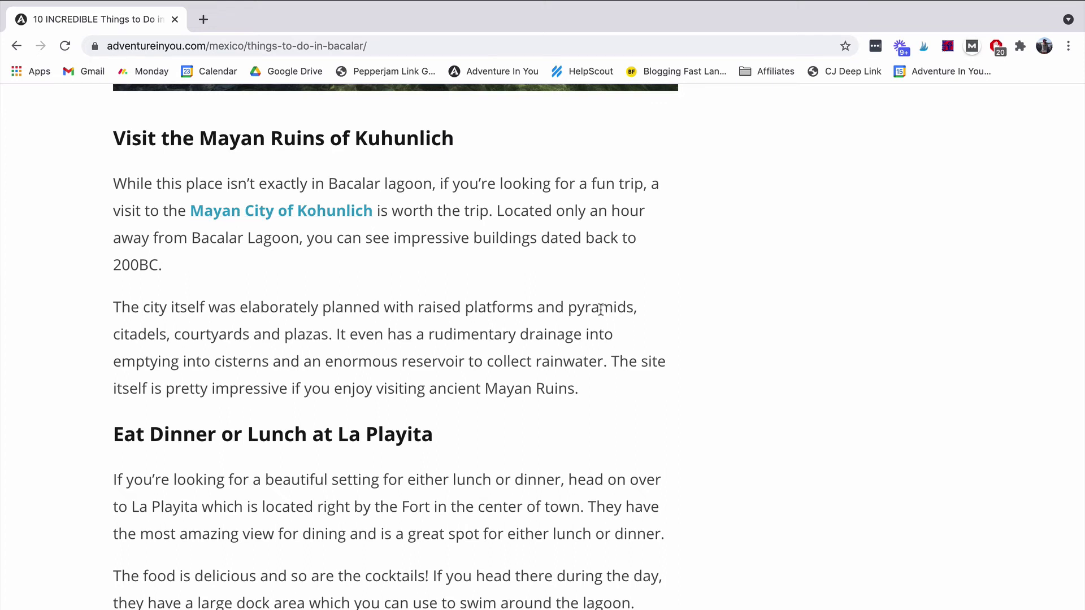
{"action": "scroll", "coordinate": [601, 310], "scroll_direction": "down", "scroll_amount": 5}
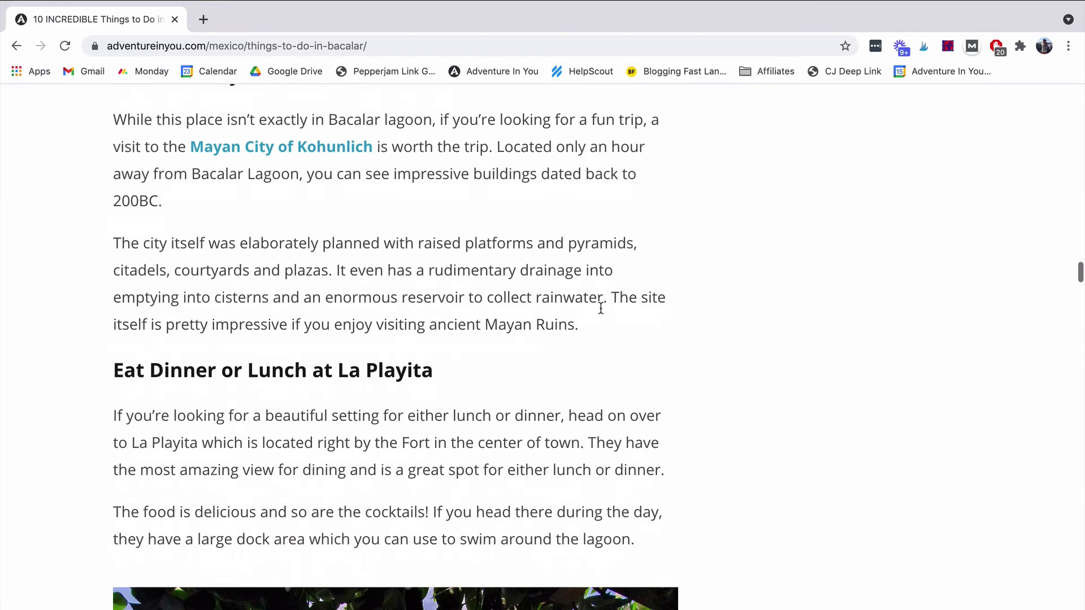
{"action": "scroll", "coordinate": [699, 300], "scroll_direction": "down", "scroll_amount": 20}
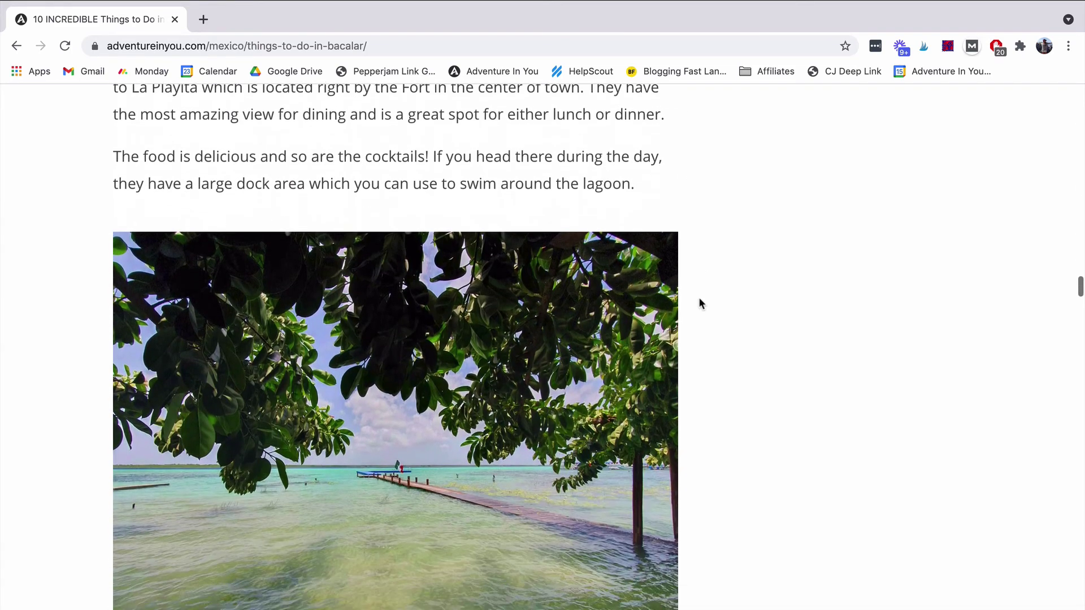
{"action": "scroll", "coordinate": [699, 299], "scroll_direction": "down", "scroll_amount": 20}
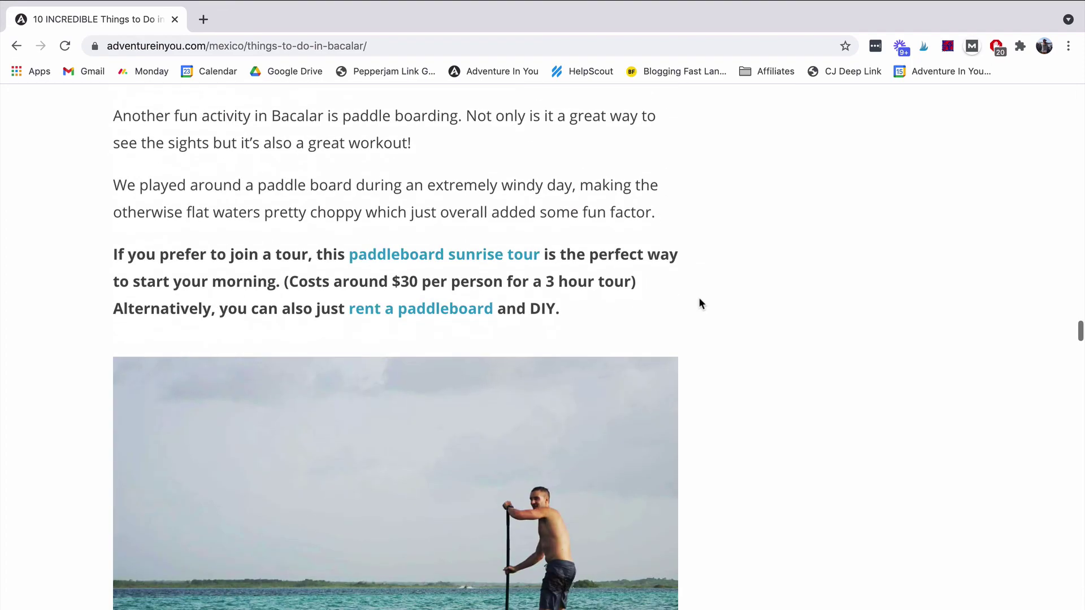
{"action": "scroll", "coordinate": [700, 304], "scroll_direction": "down", "scroll_amount": 15}
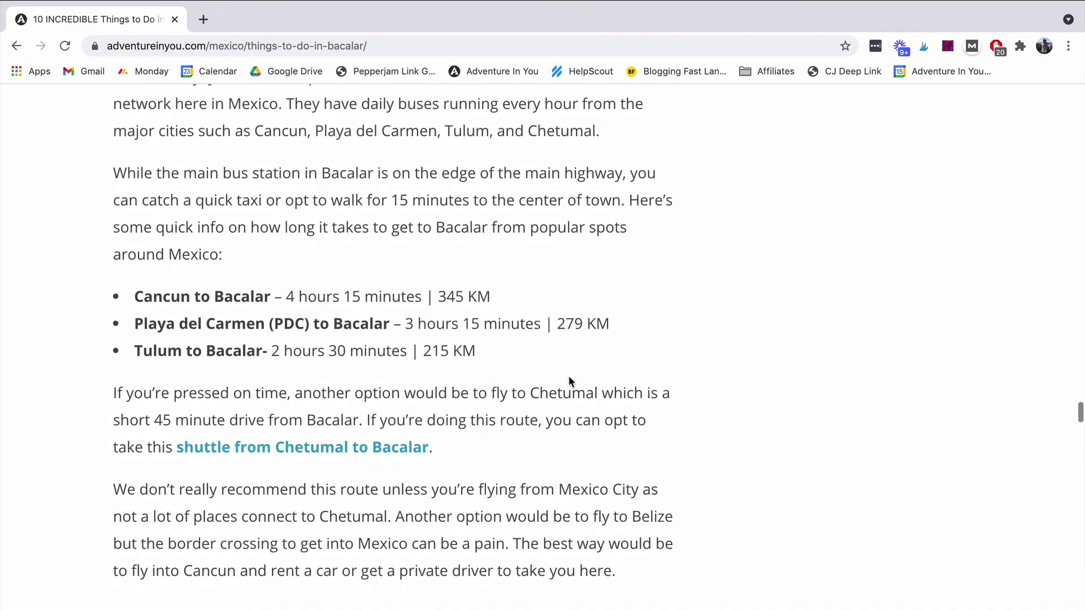
{"action": "scroll", "coordinate": [568, 375], "scroll_direction": "down", "scroll_amount": 14}
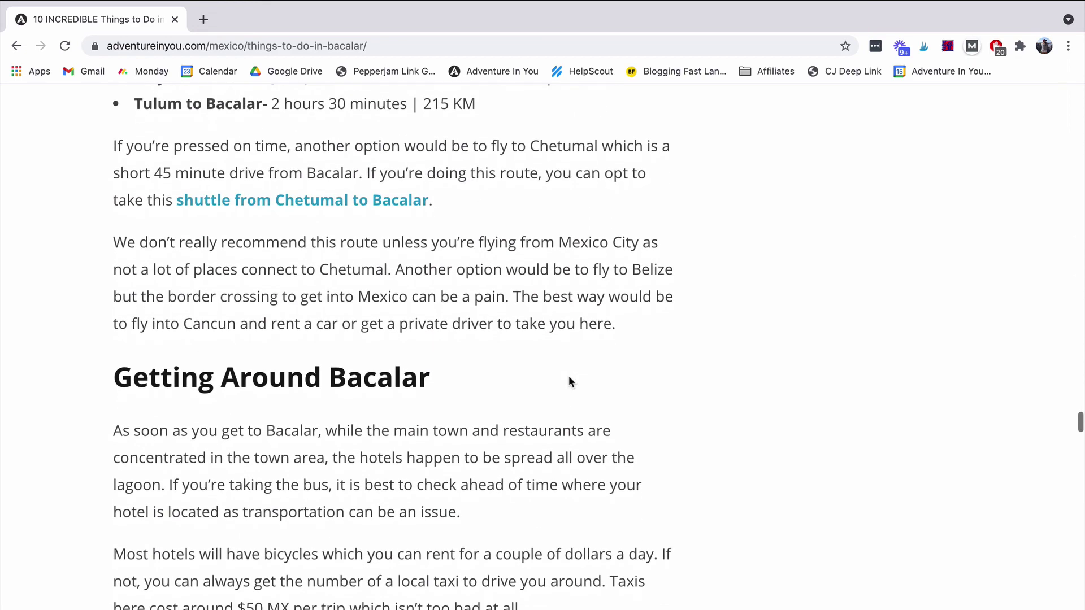